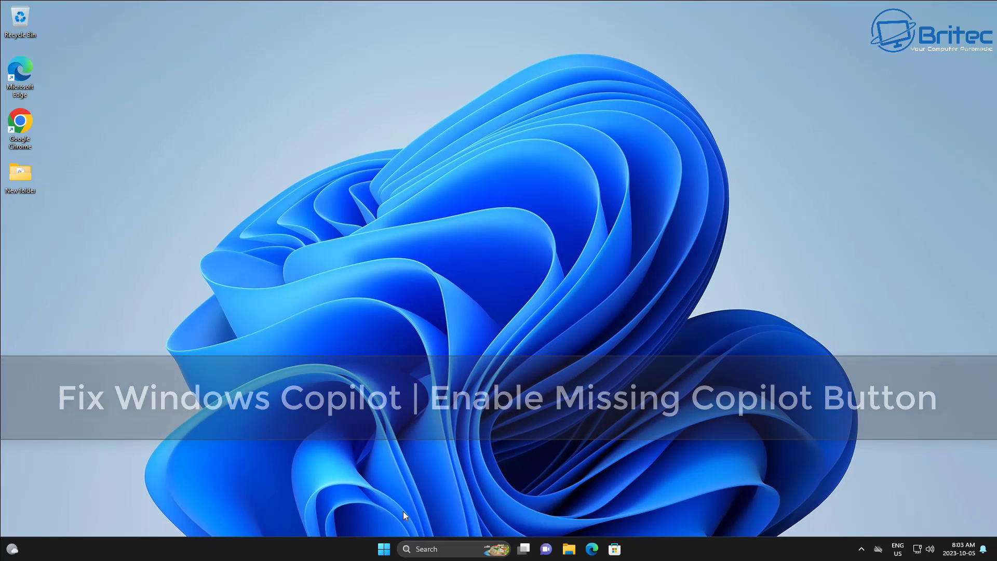
Open the Windows Update page in Settings and check for updates
{"action": "left_click", "coordinate": [384, 550]}
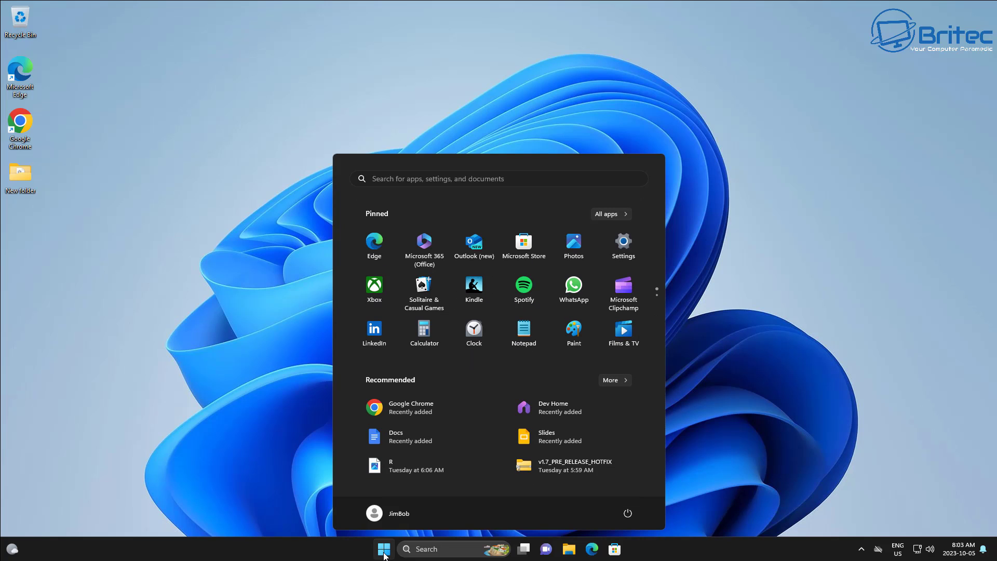
{"action": "left_click", "coordinate": [631, 243]}
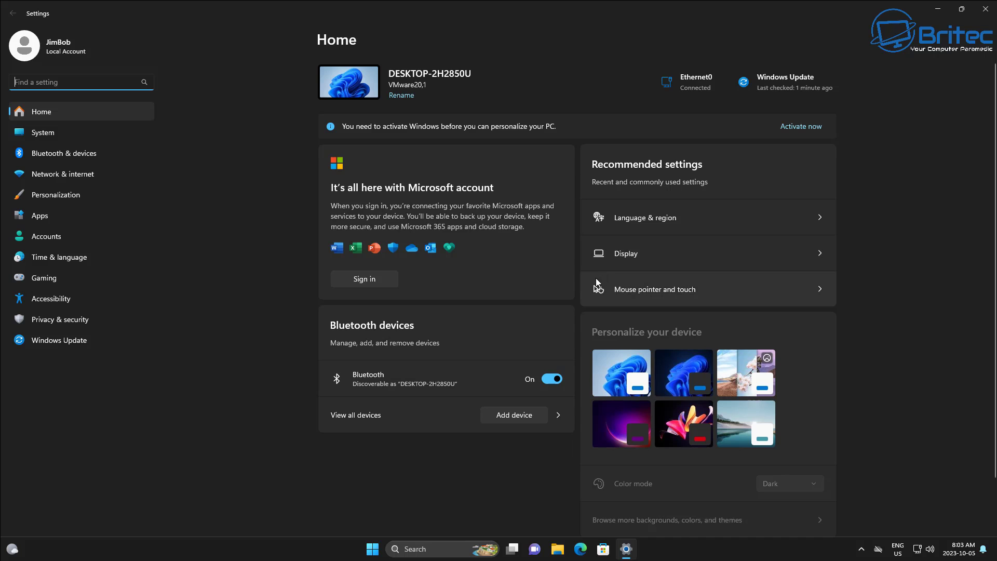
{"action": "left_click", "coordinate": [73, 340]}
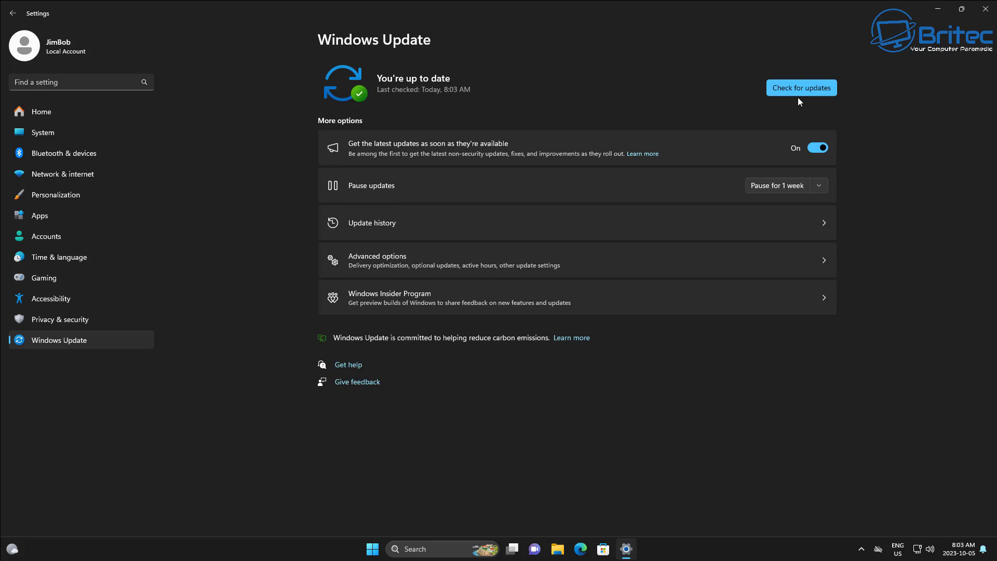
{"action": "left_click", "coordinate": [798, 92]}
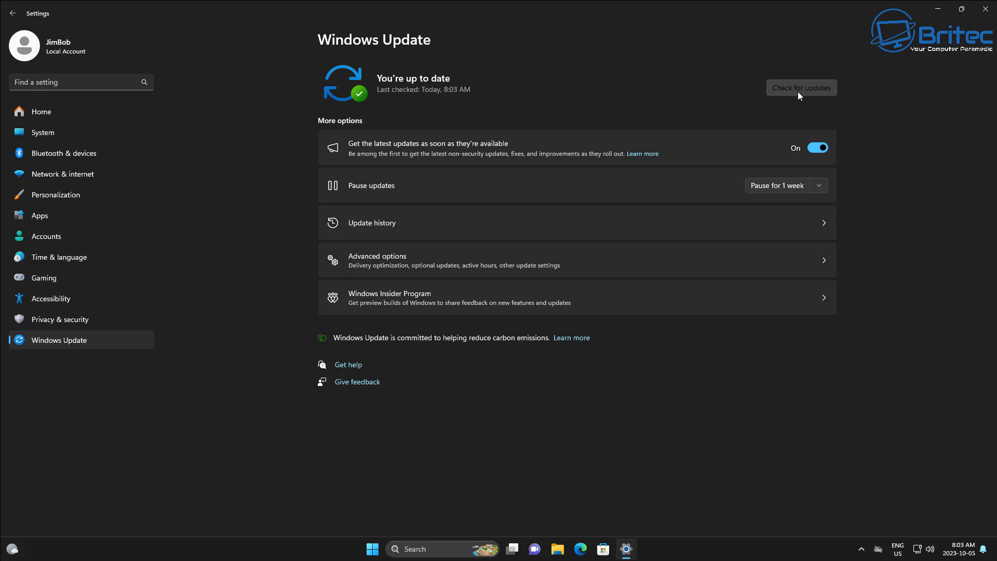
Review the update history, including the Other Updates and Definition Updates groups, and close Settings
{"action": "left_click", "coordinate": [403, 218]}
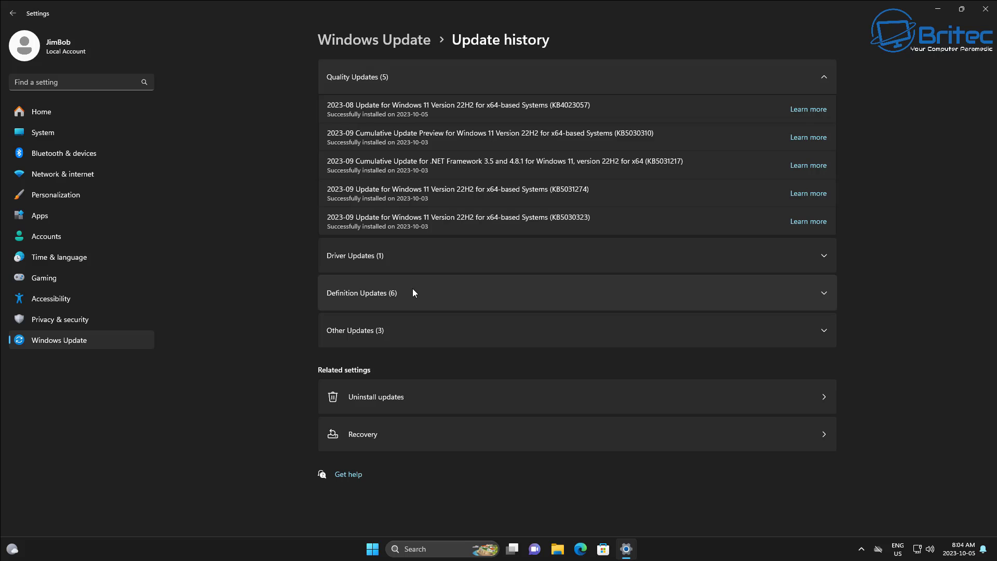
{"action": "left_click", "coordinate": [389, 333]}
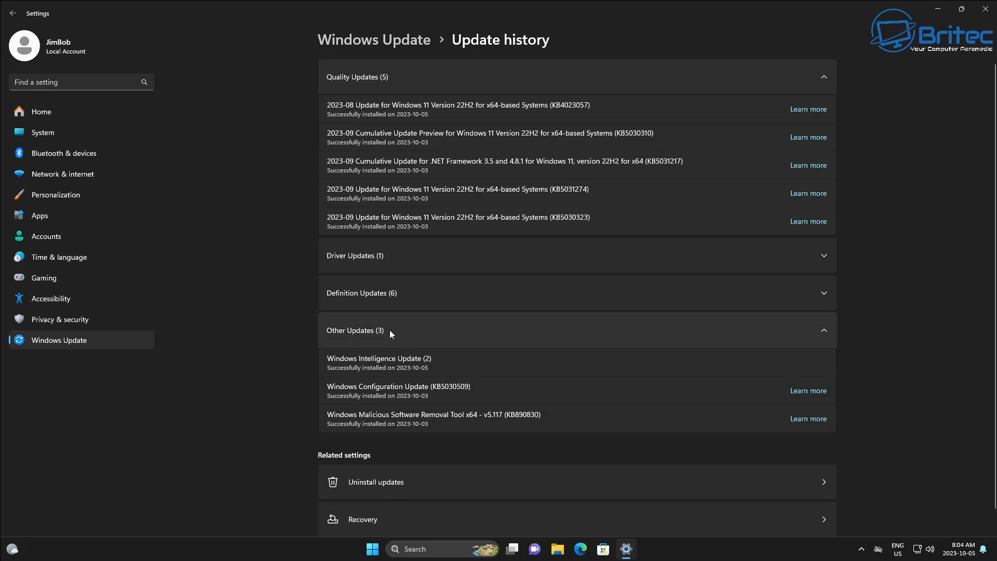
{"action": "left_click", "coordinate": [394, 292]}
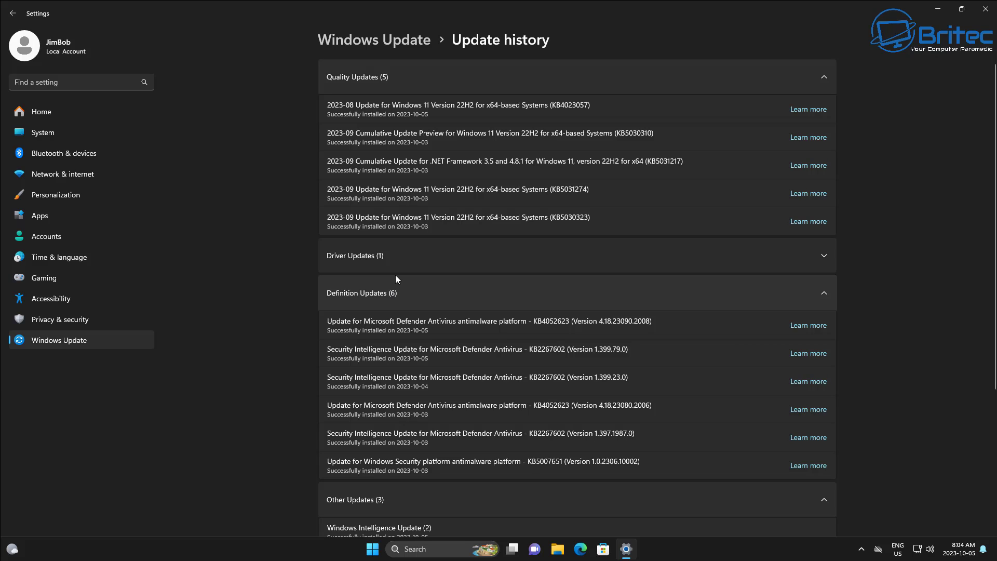
{"action": "left_click", "coordinate": [987, 9]}
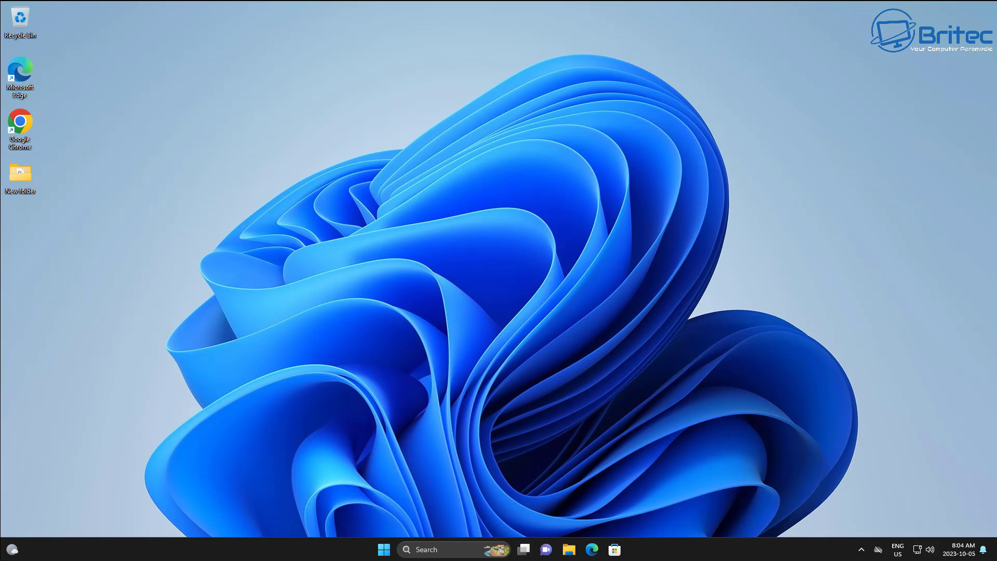
Reopen Settings and go to the Language & region page under Time & language
{"action": "left_click", "coordinate": [379, 556]}
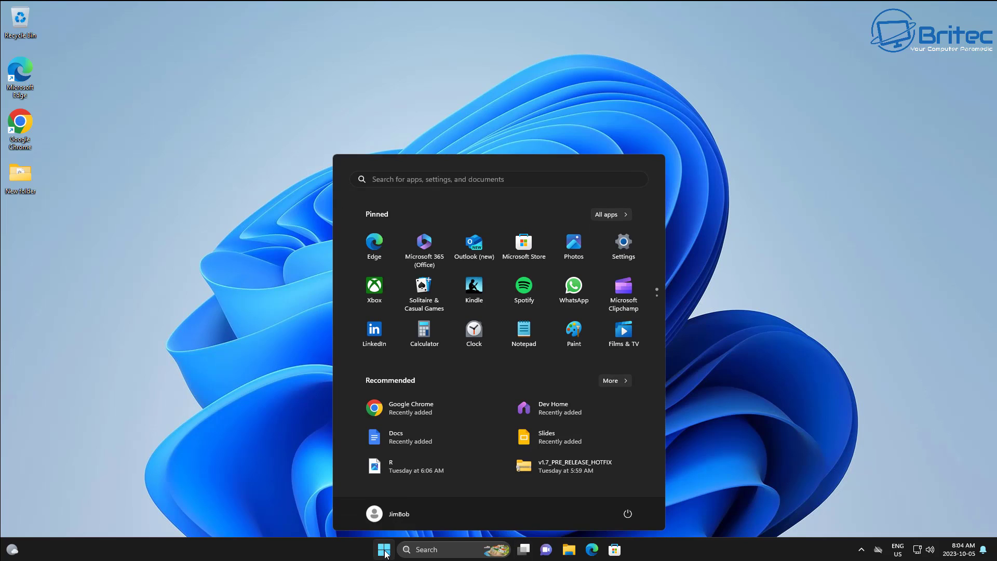
{"action": "left_click", "coordinate": [618, 240]}
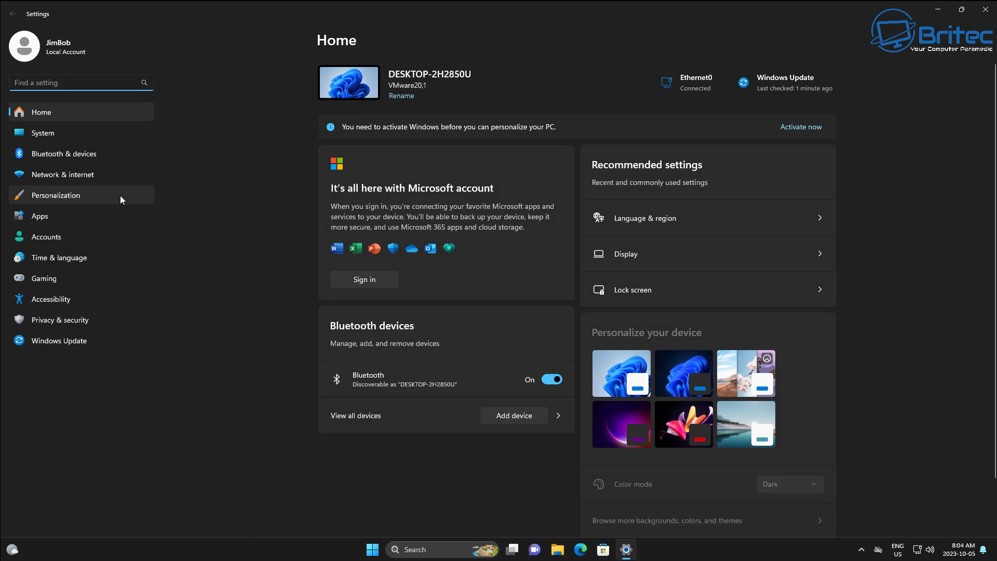
{"action": "left_click", "coordinate": [45, 339]}
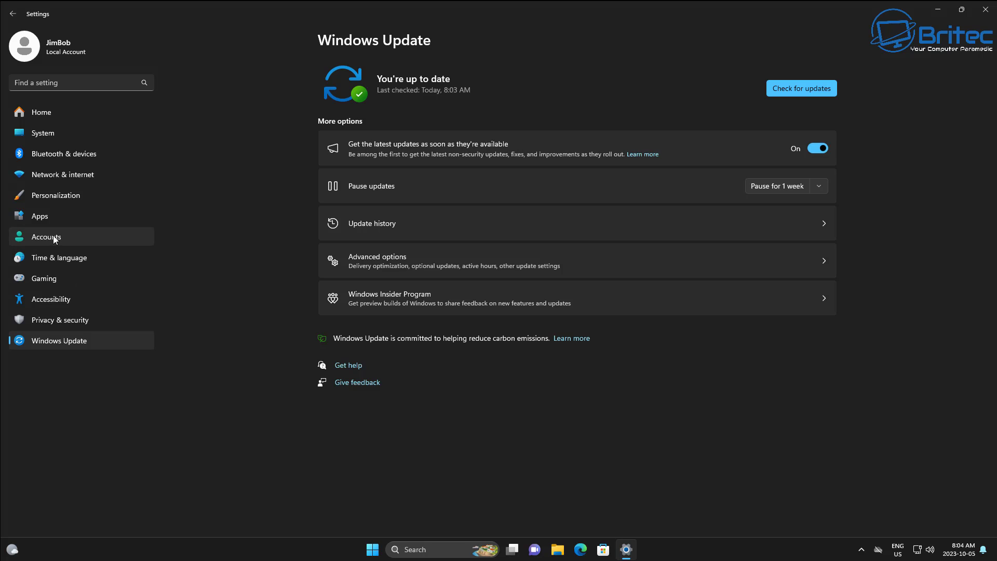
{"action": "left_click", "coordinate": [51, 257]}
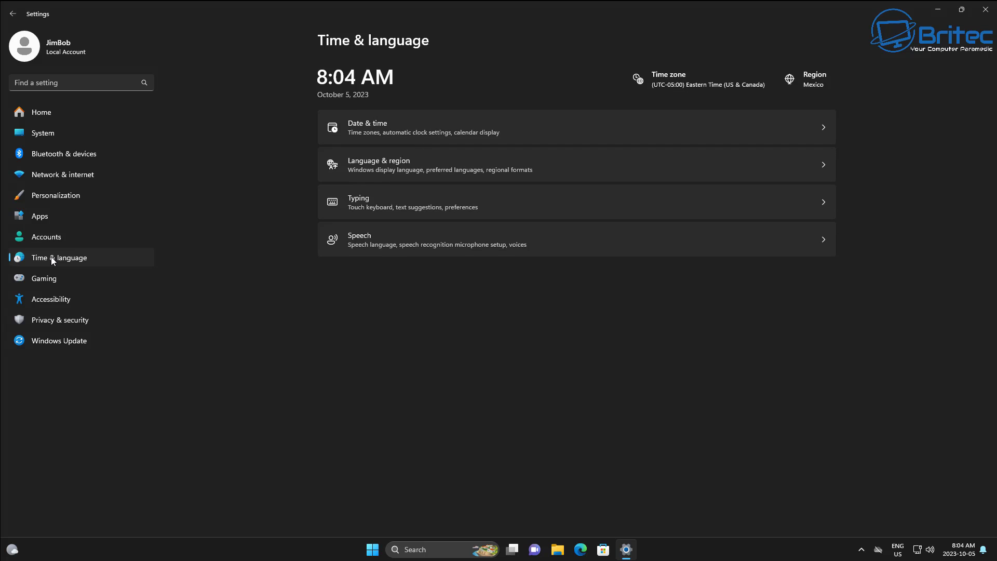
{"action": "left_click", "coordinate": [466, 173]}
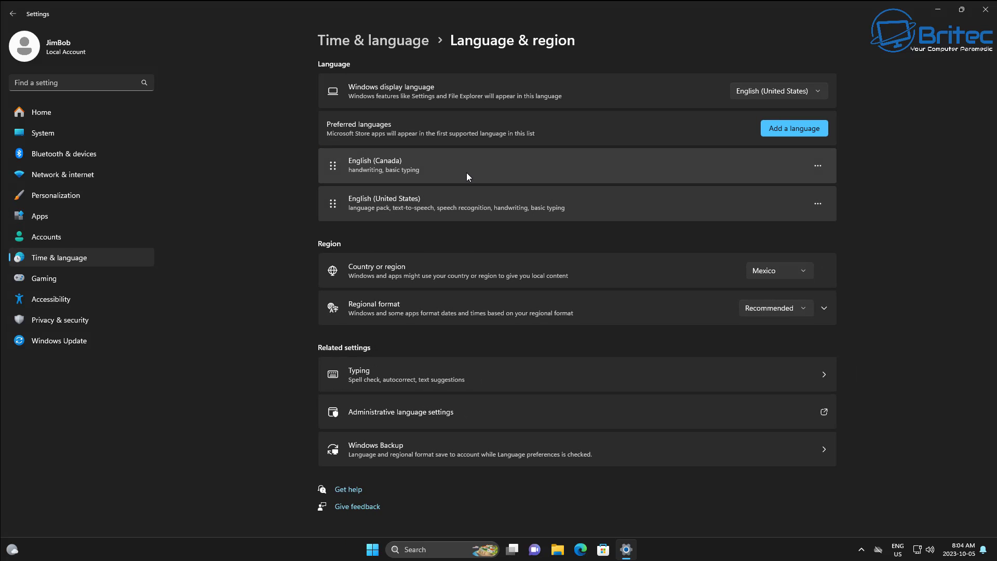
Set the country or region to United States and close Settings
{"action": "left_click", "coordinate": [808, 271]}
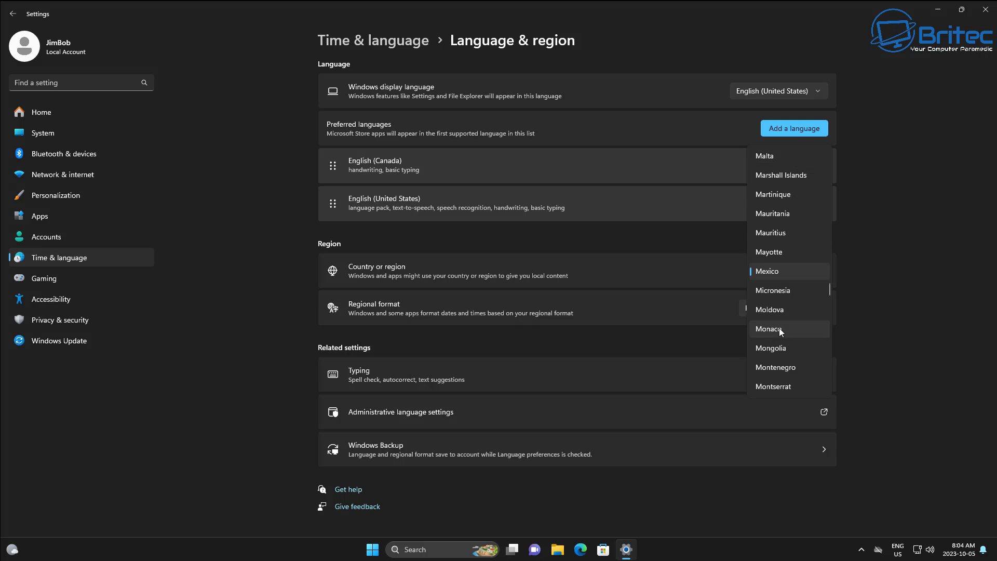
{"action": "scroll", "coordinate": [783, 333], "scroll_direction": "down", "scroll_amount": 8}
{"action": "scroll", "coordinate": [787, 338], "scroll_direction": "down", "scroll_amount": 10}
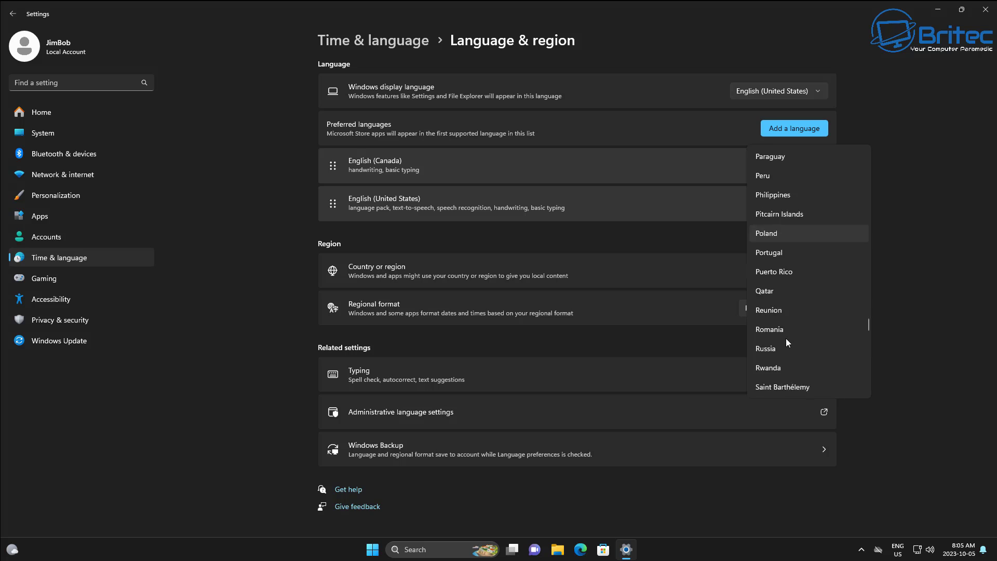
{"action": "scroll", "coordinate": [788, 338], "scroll_direction": "down", "scroll_amount": 10}
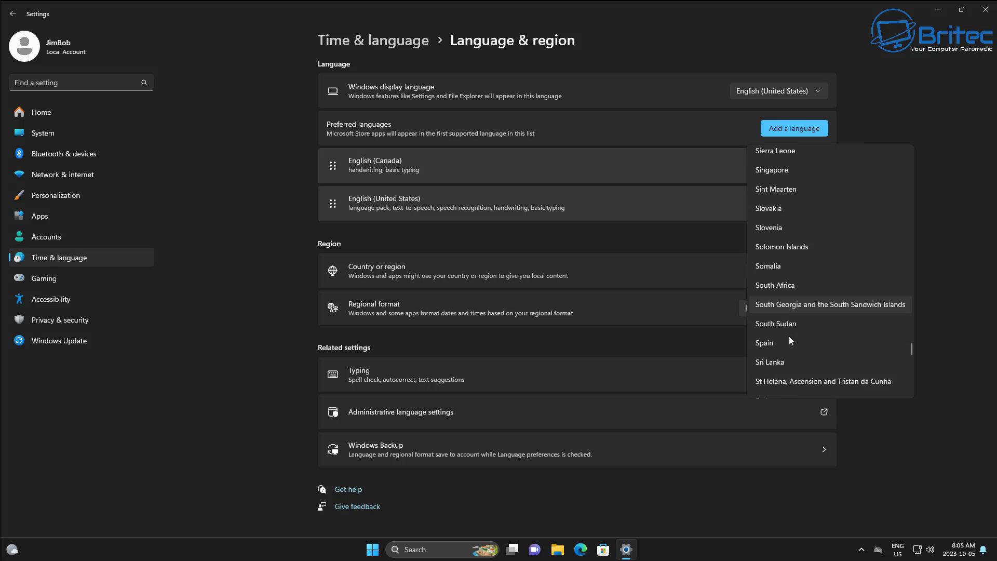
{"action": "scroll", "coordinate": [790, 336], "scroll_direction": "down", "scroll_amount": 3}
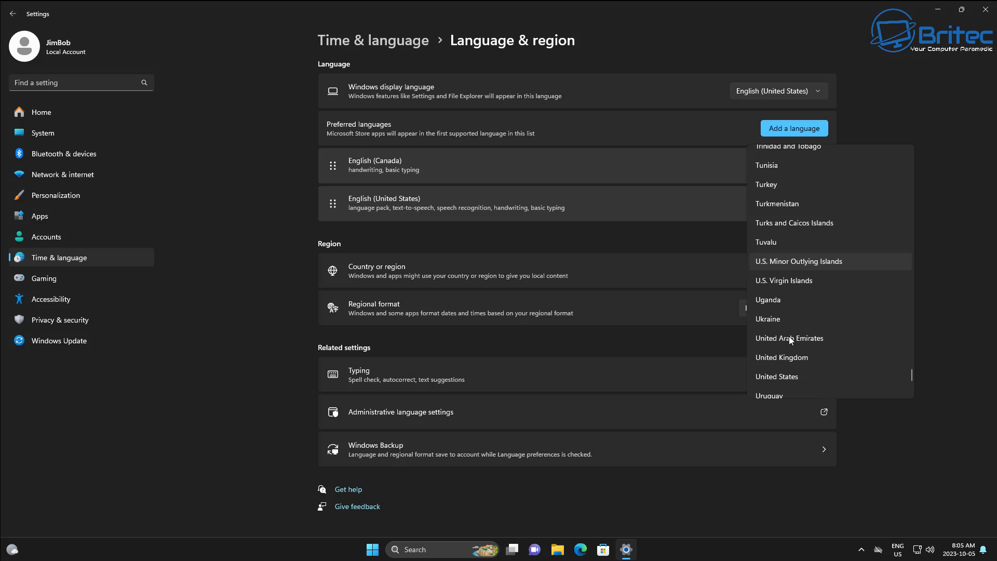
{"action": "left_click", "coordinate": [803, 379]}
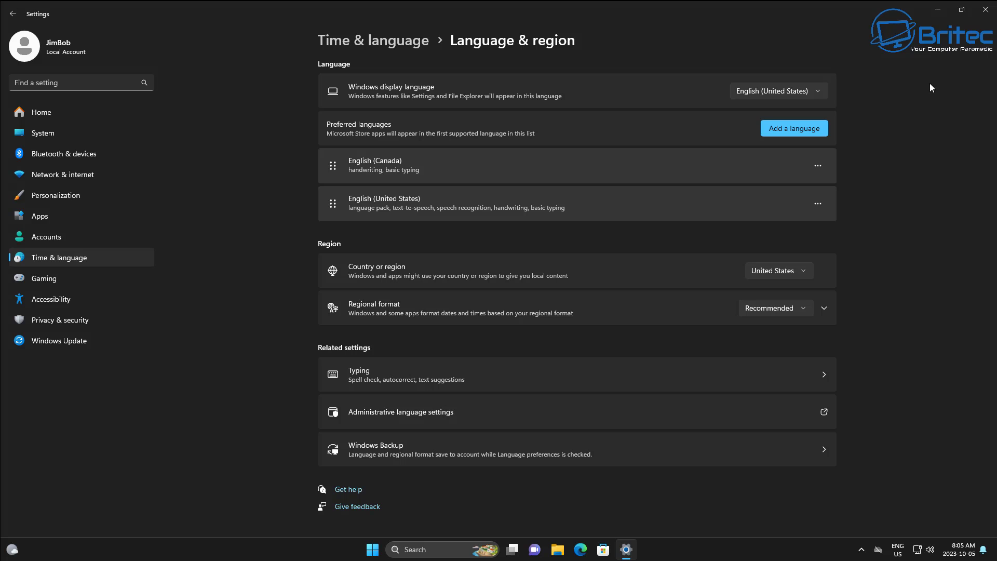
{"action": "left_click", "coordinate": [986, 10]}
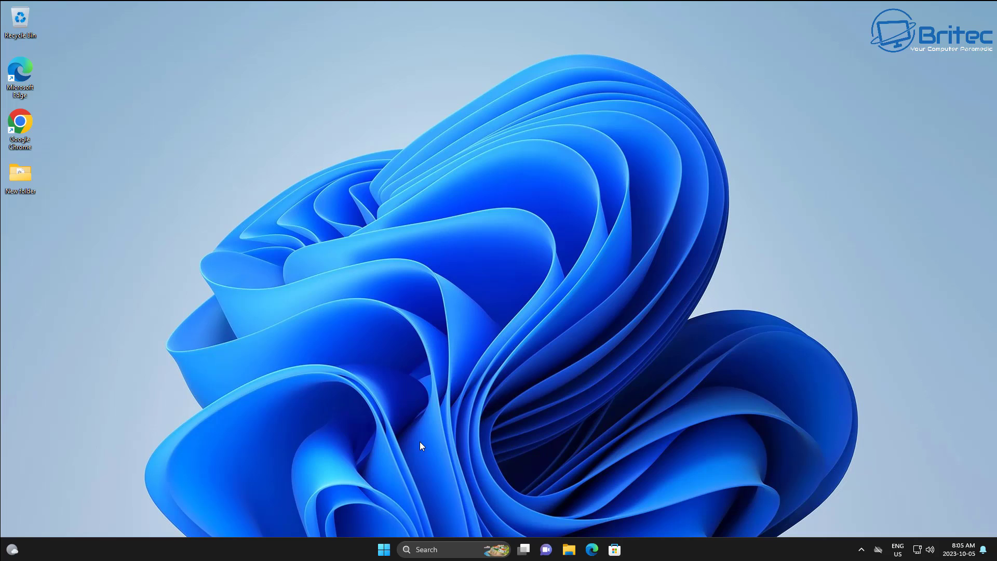
Find and launch Registry Editor, allow it to make changes to the device, and reposition its window
{"action": "left_click", "coordinate": [433, 550]}
{"action": "type", "text": "r"}
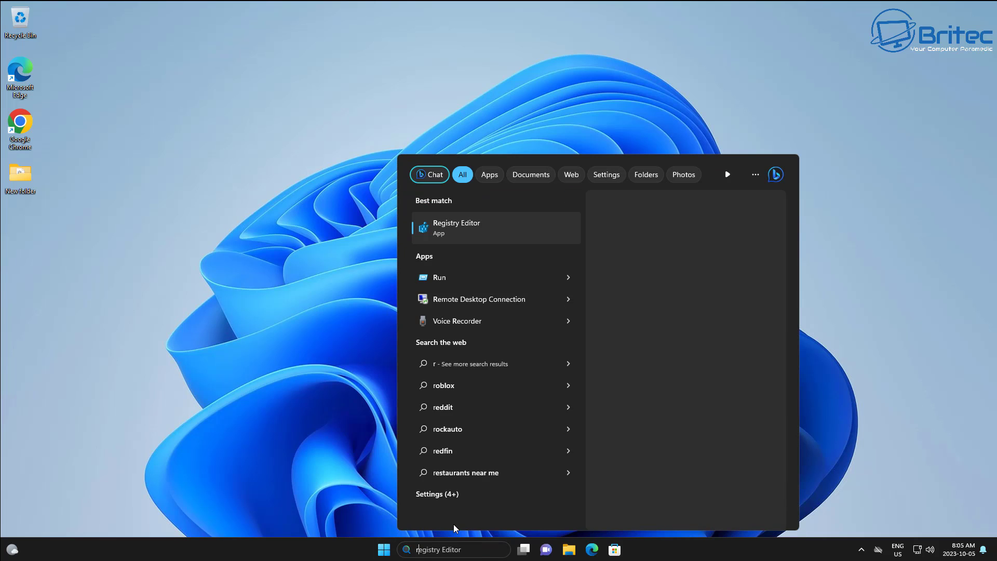
{"action": "type", "text": "e"}
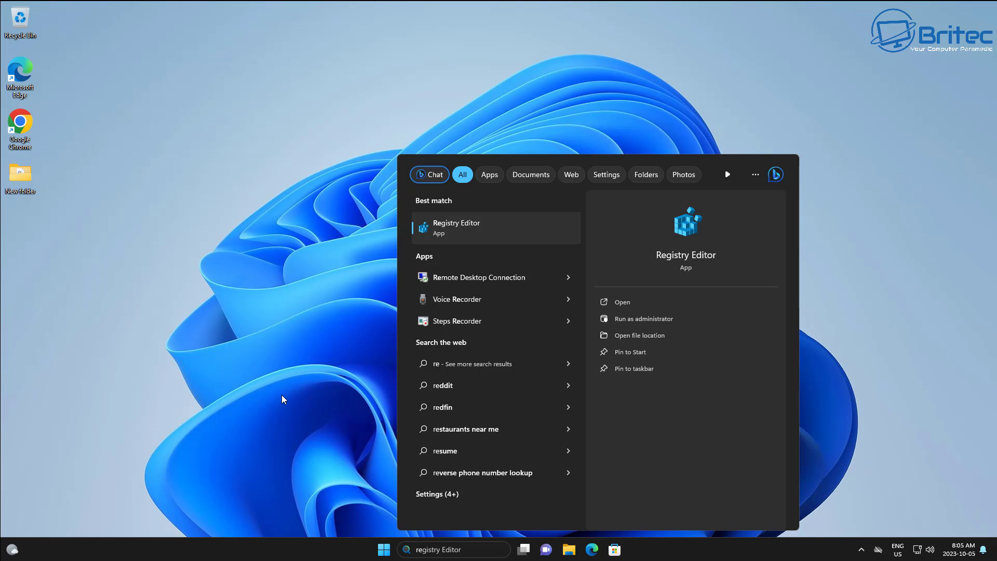
{"action": "left_click", "coordinate": [469, 221]}
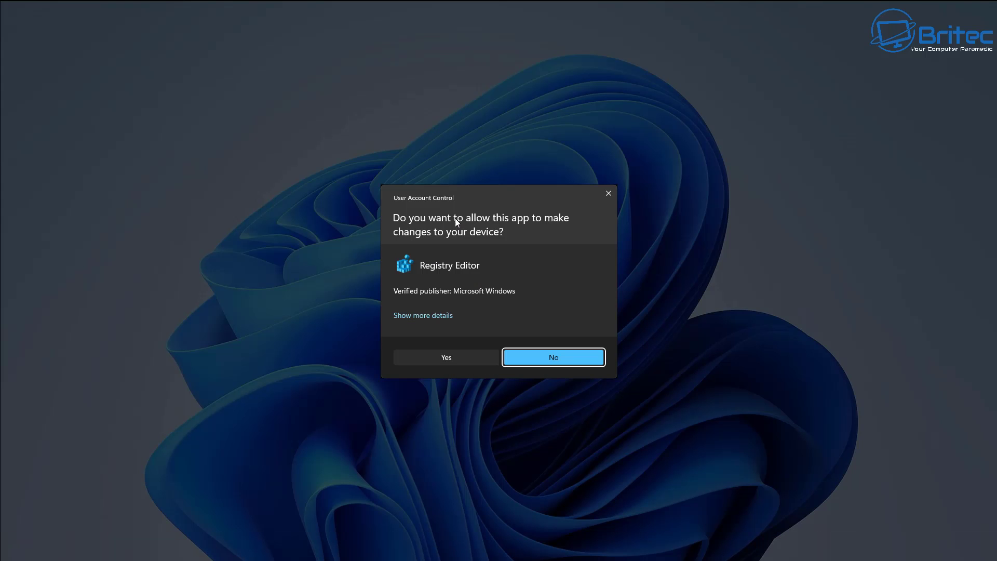
{"action": "left_click", "coordinate": [456, 356]}
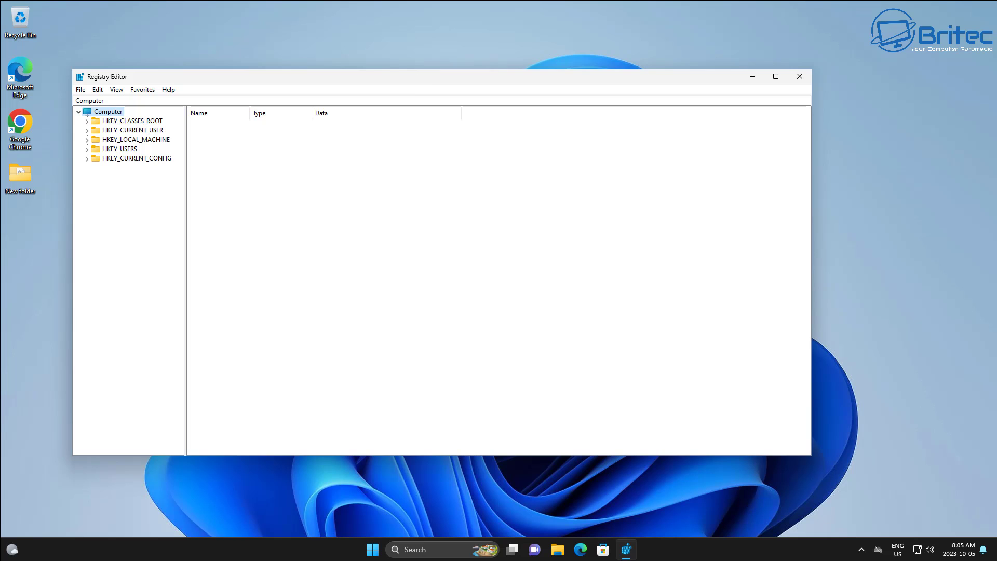
{"action": "left_click_drag", "start_coordinate": [419, 79], "coordinate": [452, 70]}
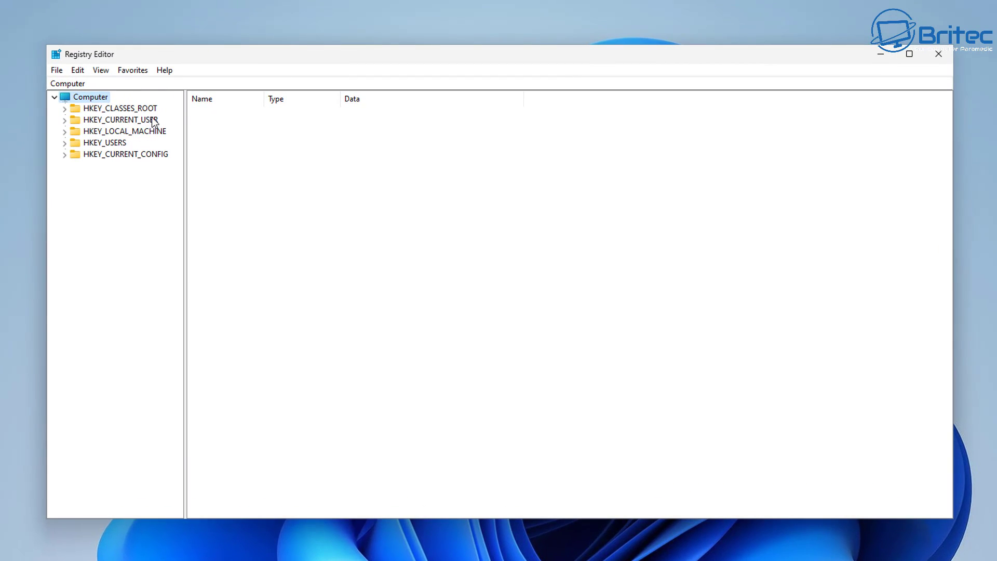
Expand the registry tree to HKEY_CURRENT_USER\Software\Microsoft
{"action": "left_click", "coordinate": [112, 121]}
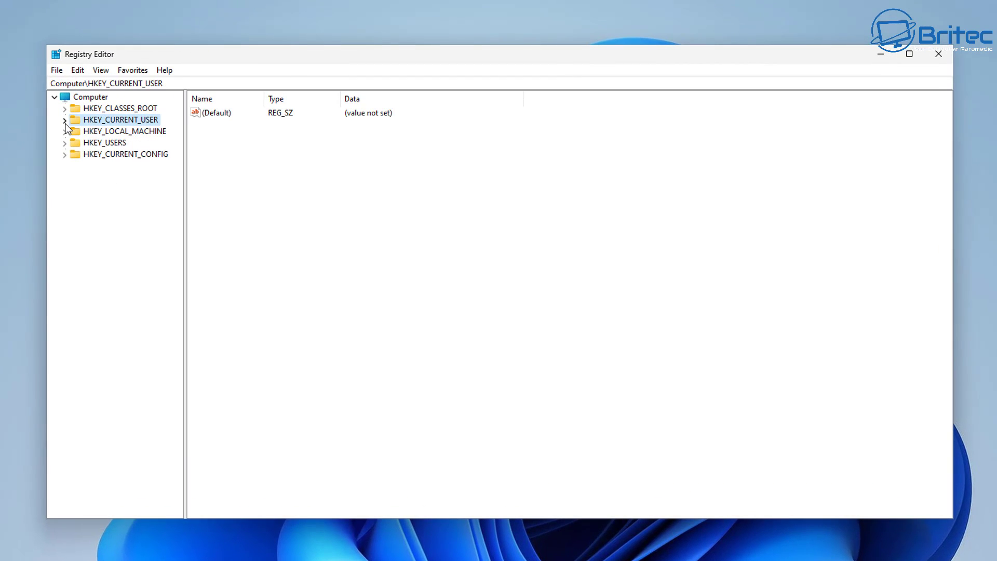
{"action": "left_click", "coordinate": [65, 120]}
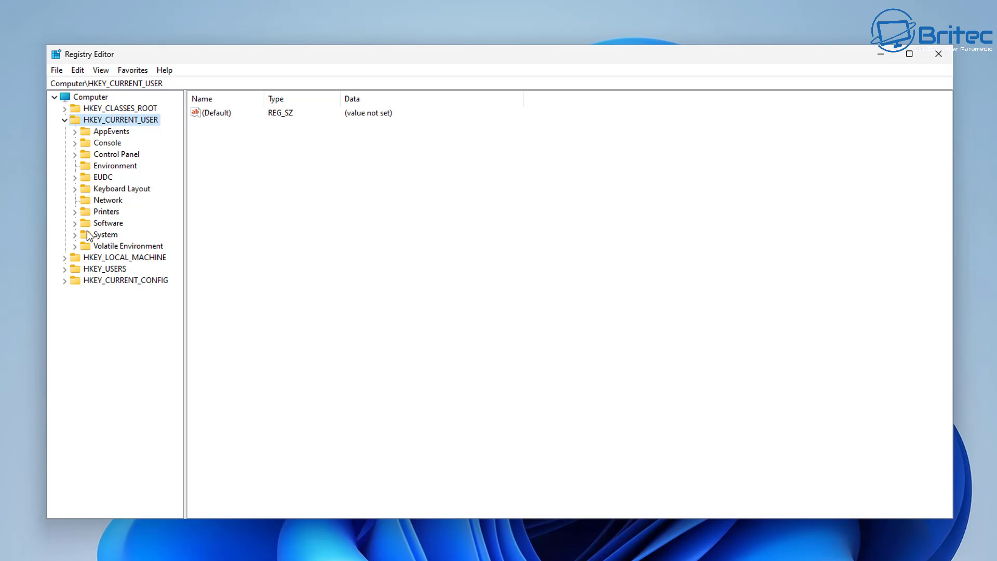
{"action": "left_click", "coordinate": [105, 223]}
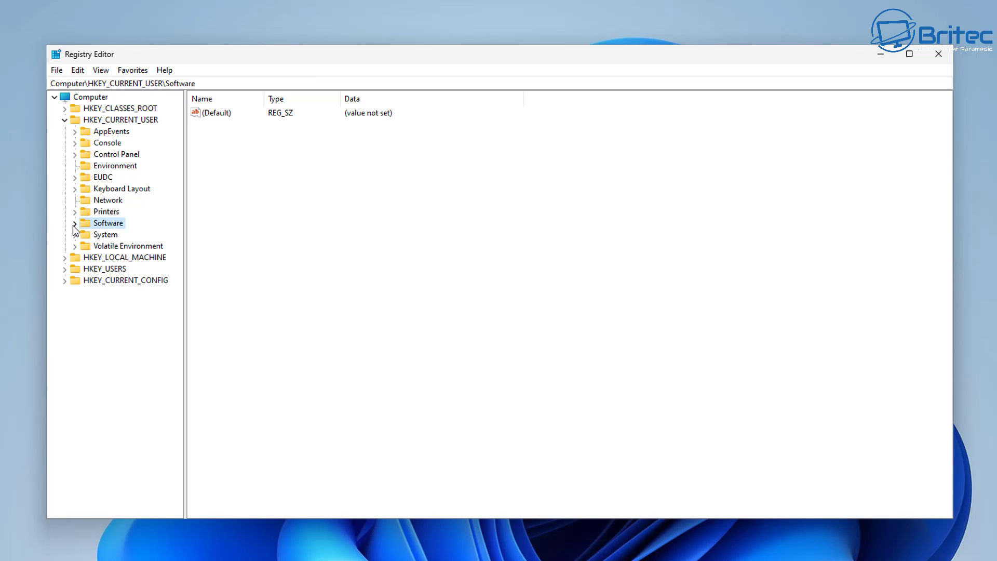
{"action": "left_click", "coordinate": [74, 223]}
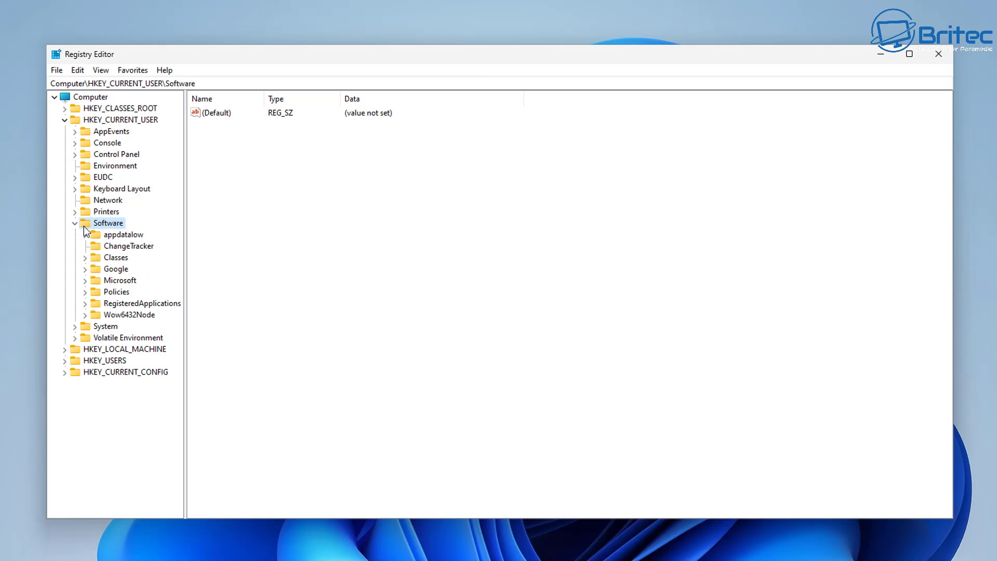
{"action": "left_click", "coordinate": [123, 284]}
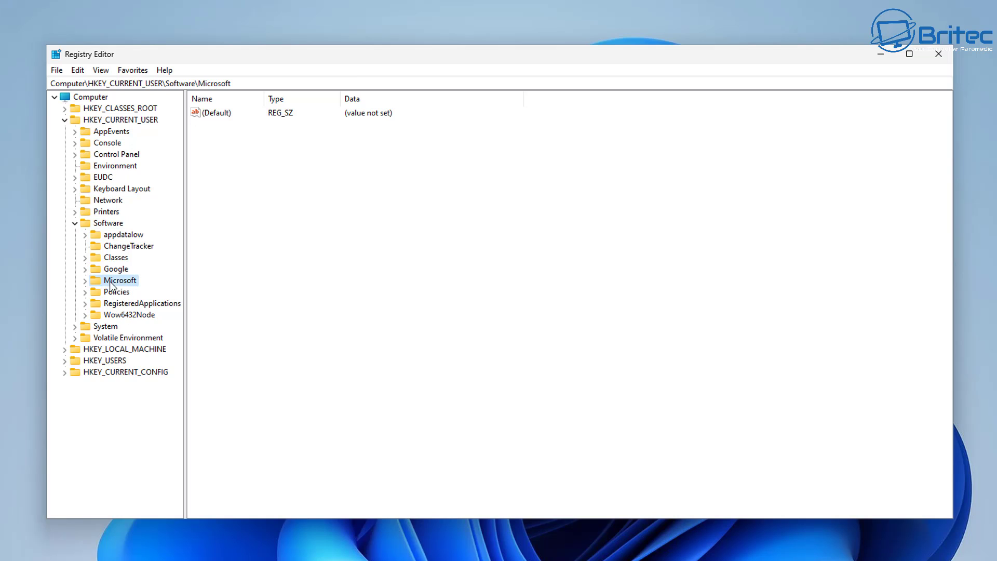
{"action": "left_click", "coordinate": [85, 282]}
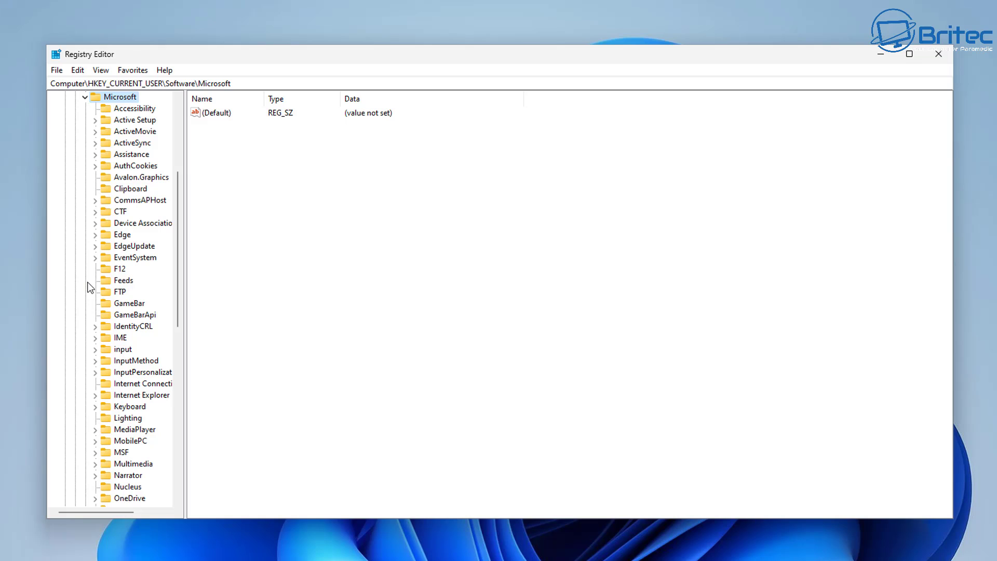
Expand the Windows key under Microsoft and widen the key tree so that the full subkey names fit
{"action": "scroll", "coordinate": [146, 291], "scroll_direction": "down", "scroll_amount": 3}
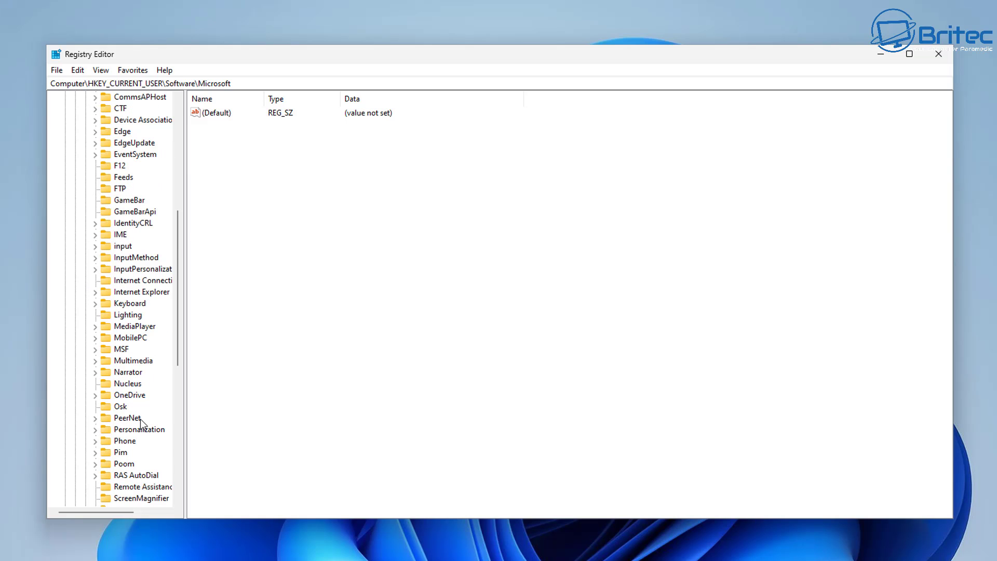
{"action": "scroll", "coordinate": [138, 426], "scroll_direction": "down", "scroll_amount": 8}
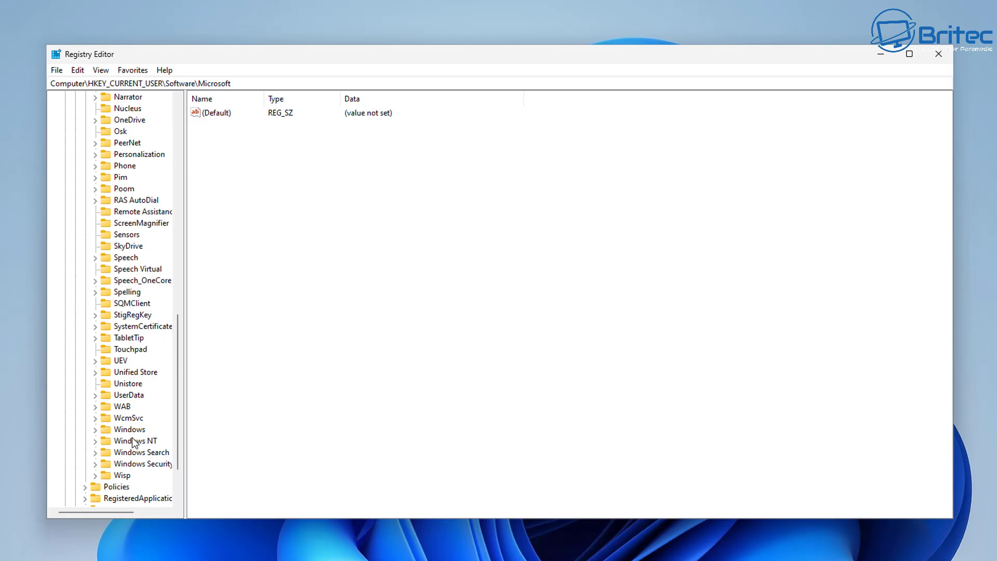
{"action": "left_click", "coordinate": [131, 430]}
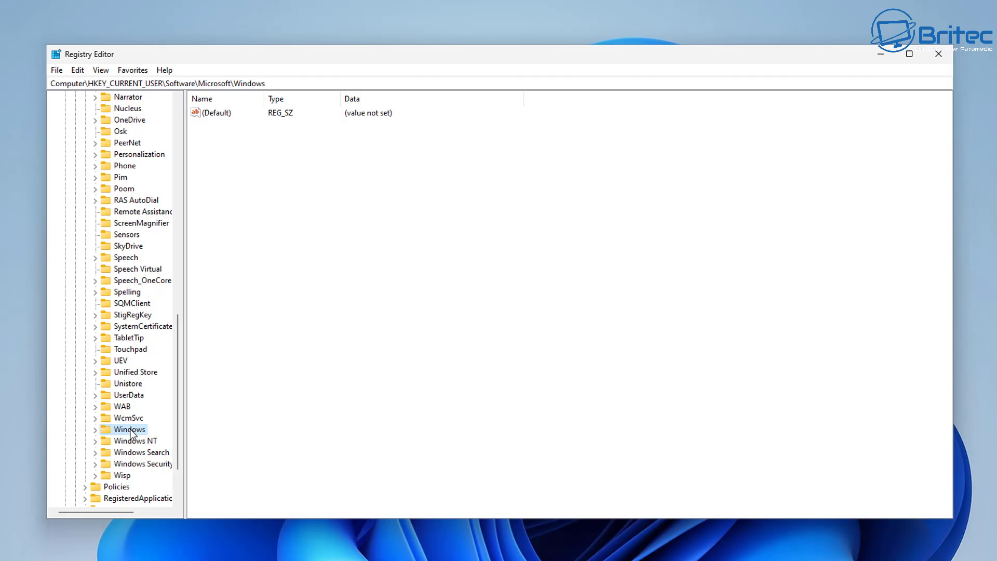
{"action": "left_click", "coordinate": [95, 430]}
{"action": "scroll", "coordinate": [118, 431], "scroll_direction": "down", "scroll_amount": 5}
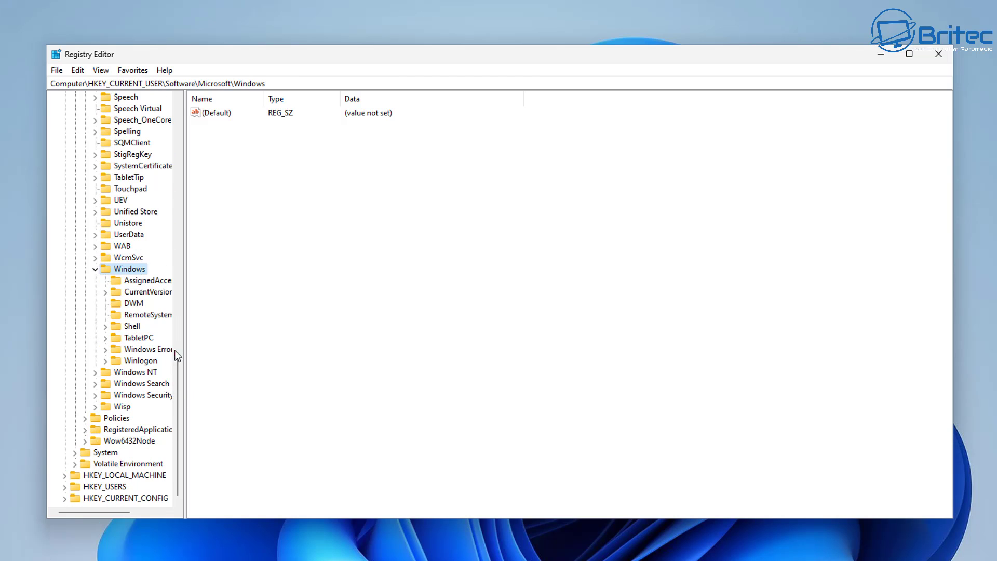
{"action": "left_click_drag", "start_coordinate": [187, 339], "coordinate": [240, 344]}
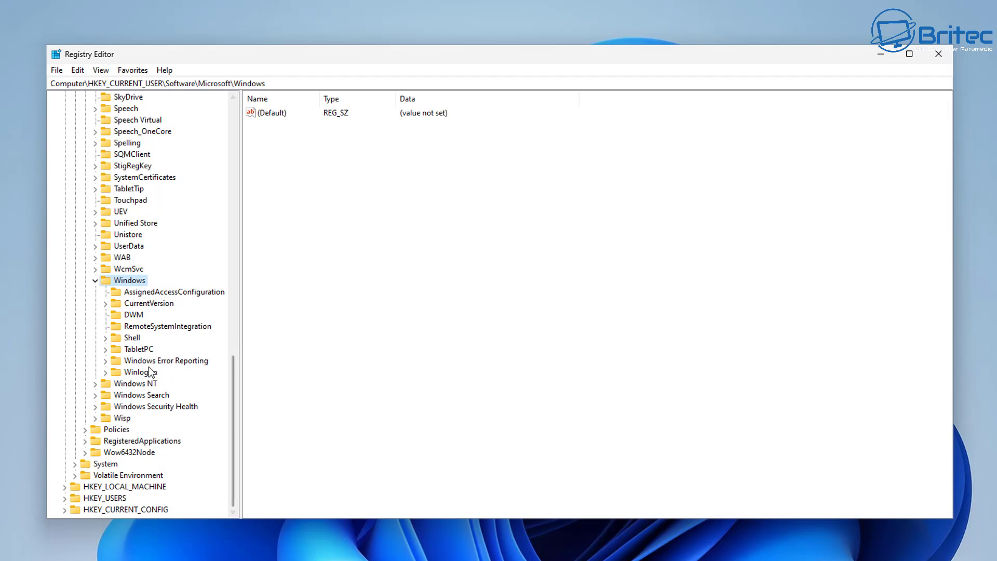
Expand the Shell and Copilot keys under Microsoft\Windows and open the BingChat subkey
{"action": "left_click", "coordinate": [137, 339]}
{"action": "left_click", "coordinate": [106, 338]}
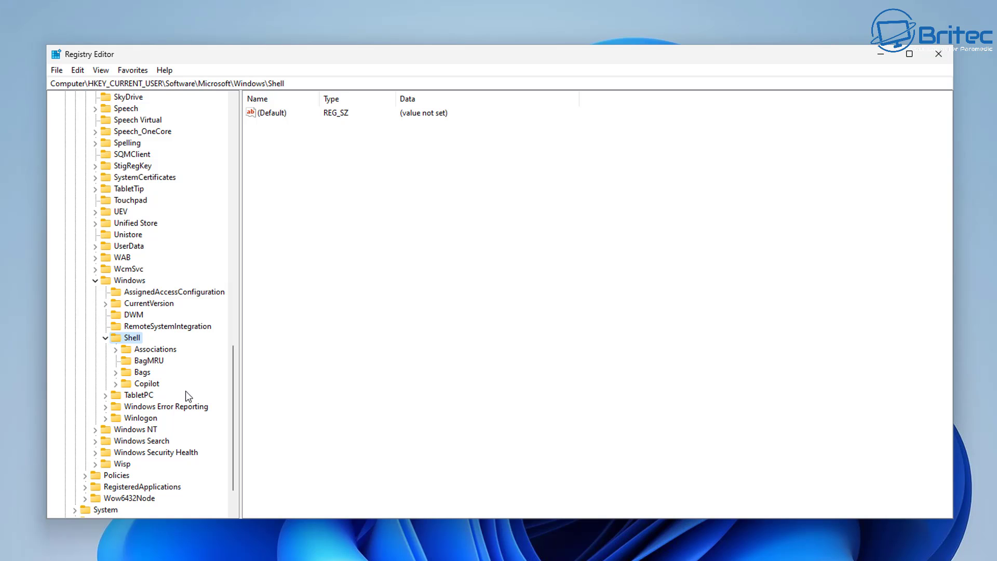
{"action": "left_click", "coordinate": [144, 384]}
{"action": "left_click", "coordinate": [114, 384]}
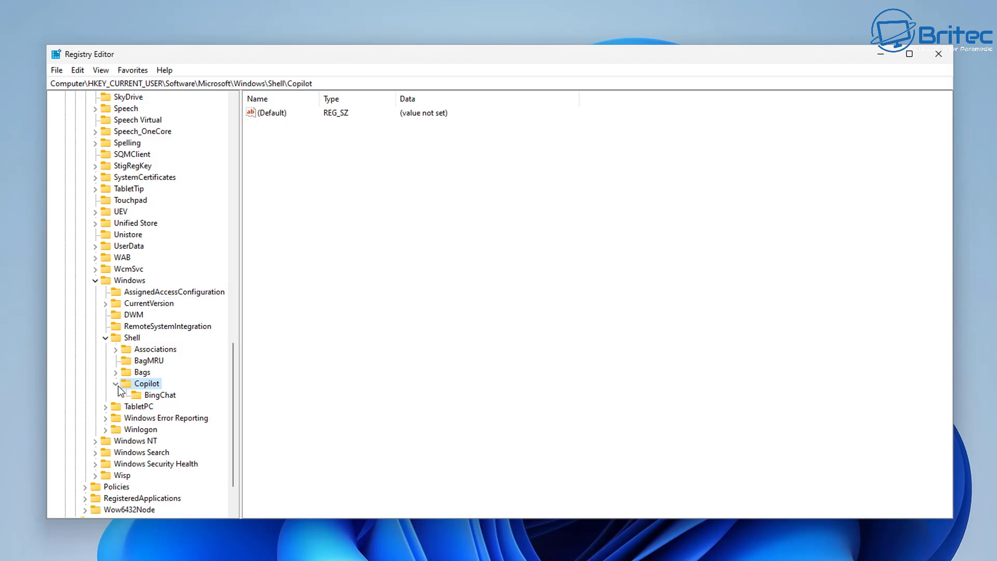
{"action": "left_click", "coordinate": [151, 396]}
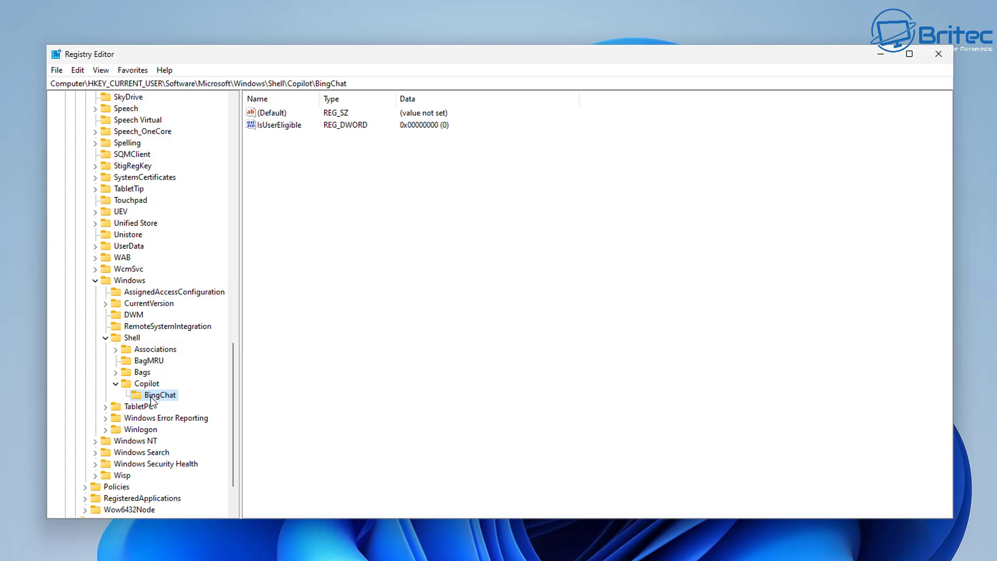
Set the IsUserEligible DWORD value in the BingChat key to 1
{"action": "left_click", "coordinate": [283, 125]}
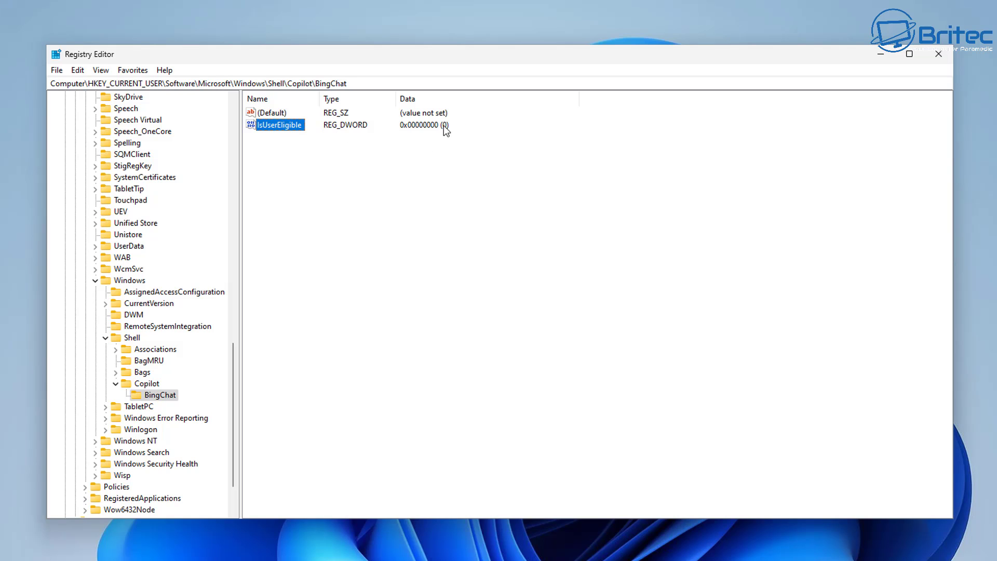
{"action": "double_click", "coordinate": [289, 129]}
{"action": "left_click_drag", "start_coordinate": [201, 107], "coordinate": [365, 148]}
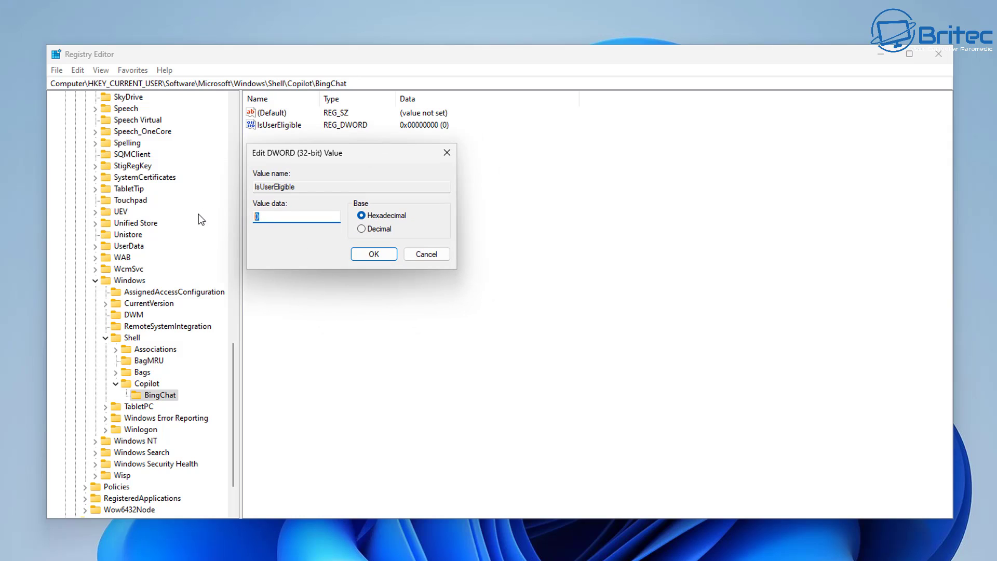
{"action": "type", "text": "1"}
{"action": "left_click", "coordinate": [373, 253]}
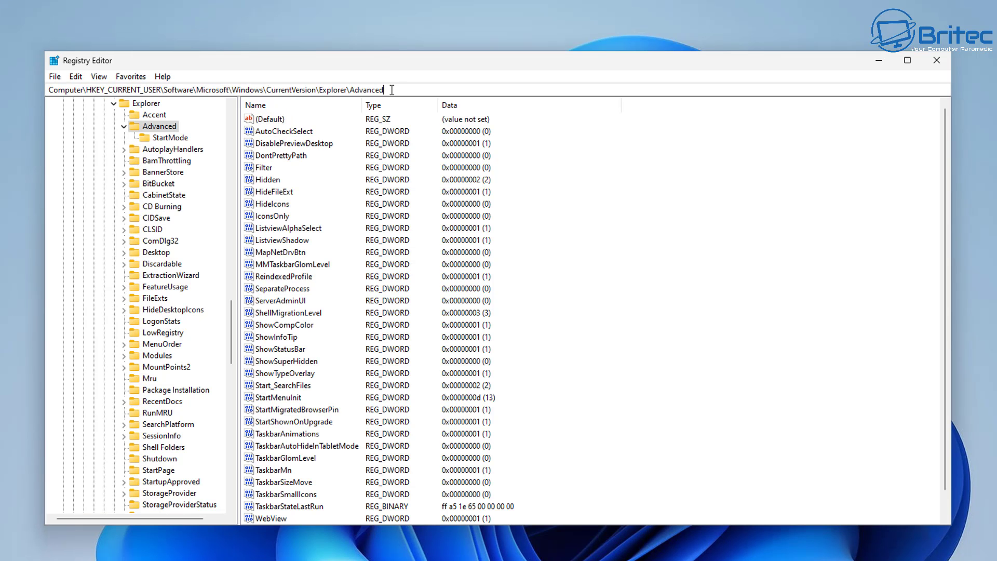
Create a DWORD (32-bit) value named ShowCopilotButton in HKEY_CURRENT_USER\Software\Microsoft\Windows\CurrentVersion\Explorer\Advanced
{"action": "left_click", "coordinate": [52, 90]}
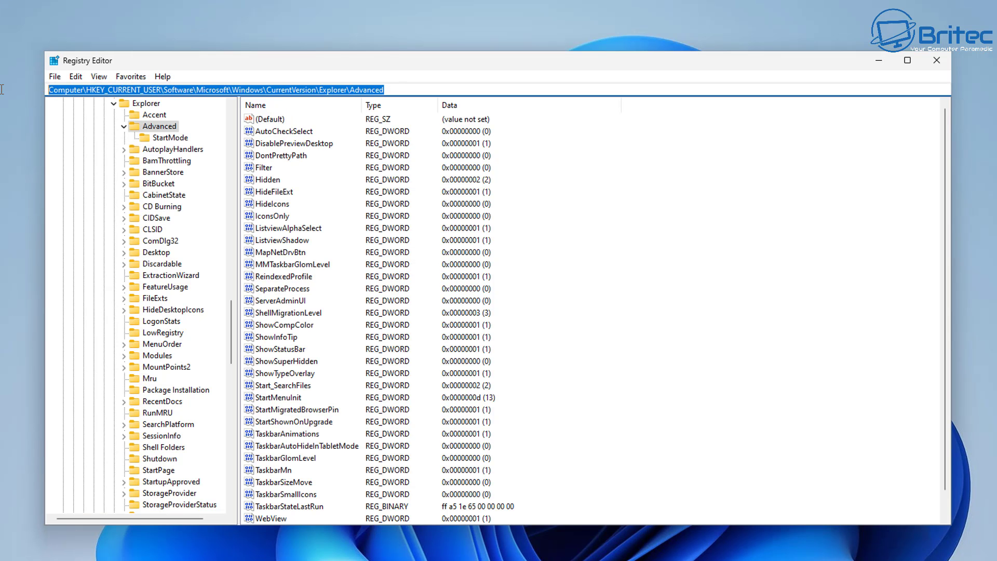
{"action": "left_click", "coordinate": [566, 249]}
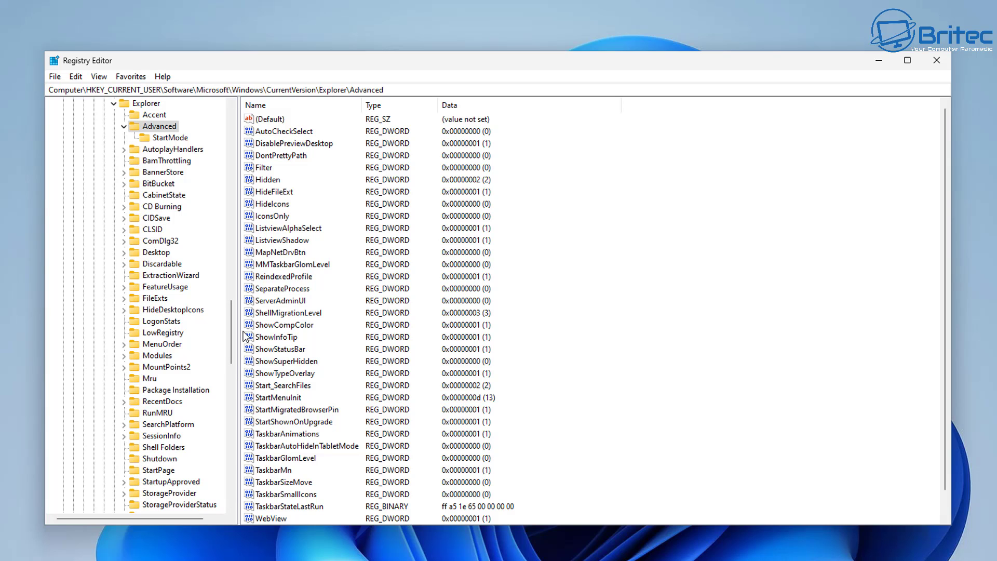
{"action": "right_click", "coordinate": [569, 270]}
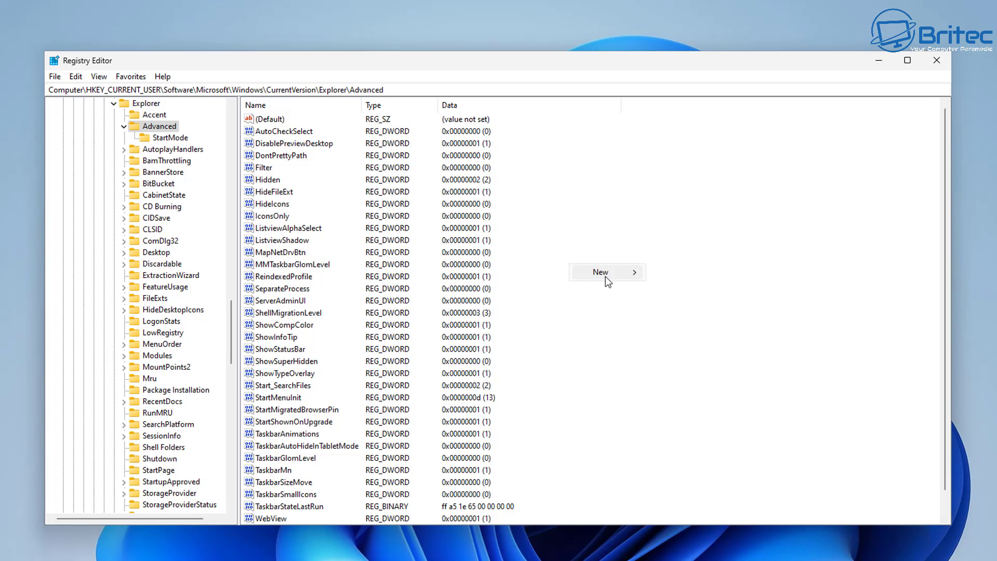
{"action": "mouse_move", "coordinate": [619, 273]}
{"action": "left_click", "coordinate": [673, 322]}
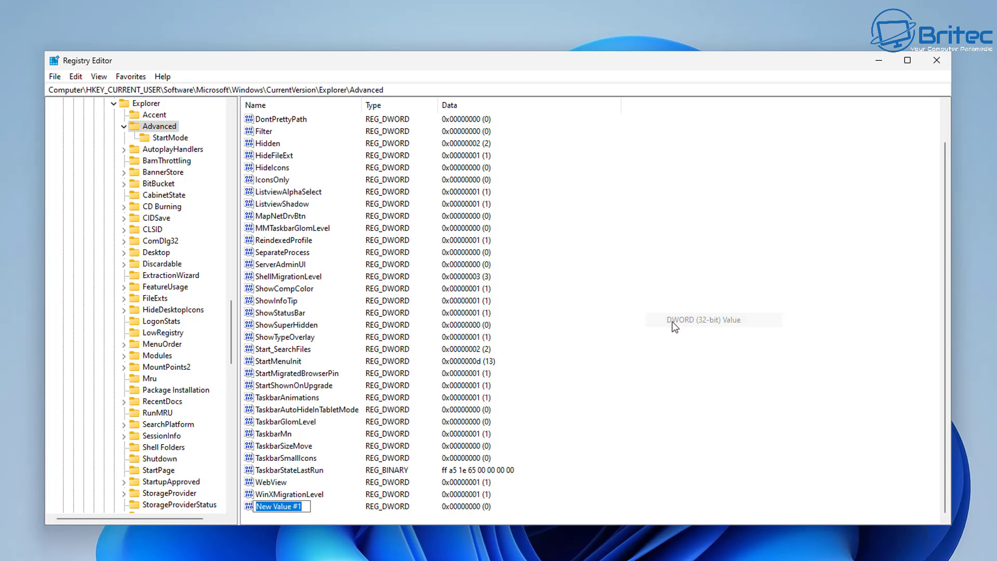
{"action": "type", "text": "S"}
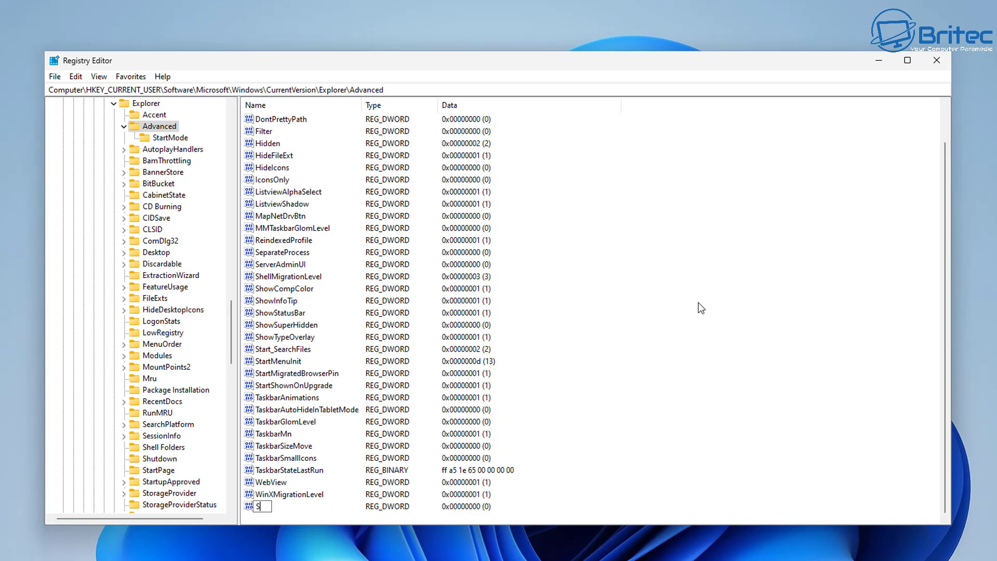
{"action": "type", "text": "howCopilotButton"}
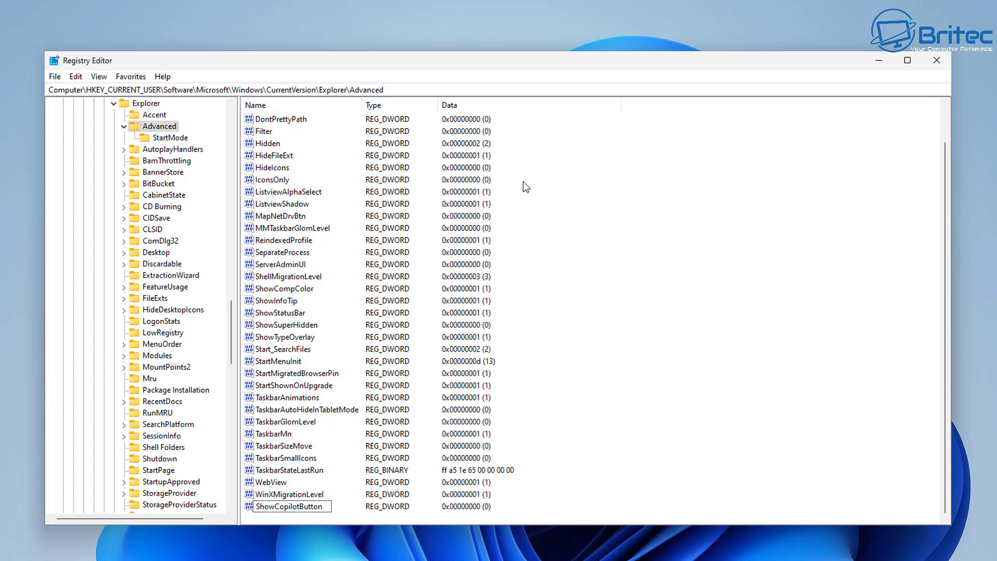
{"action": "key", "text": "Return"}
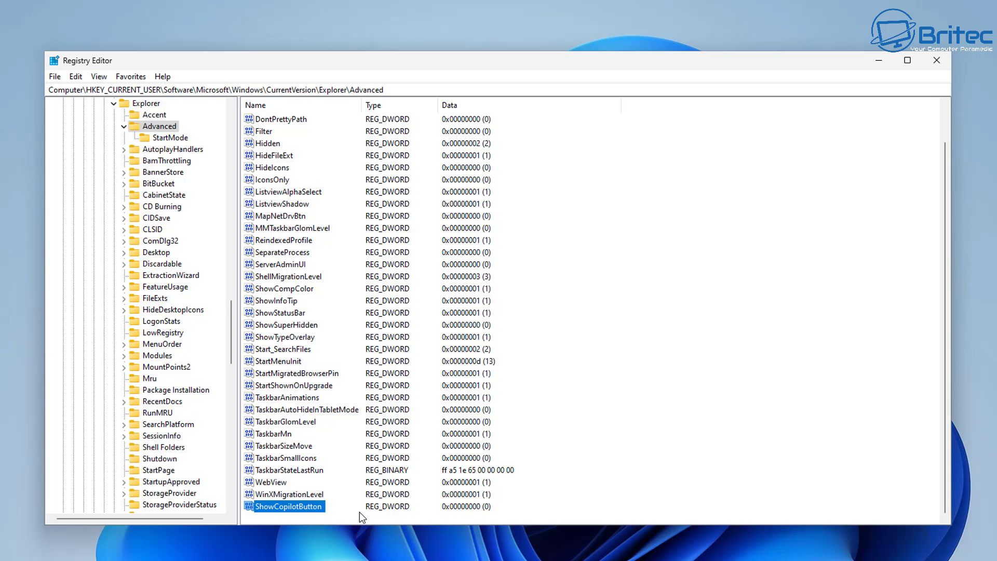
Set the value data of ShowCopilotButton to 1
{"action": "double_click", "coordinate": [289, 505]}
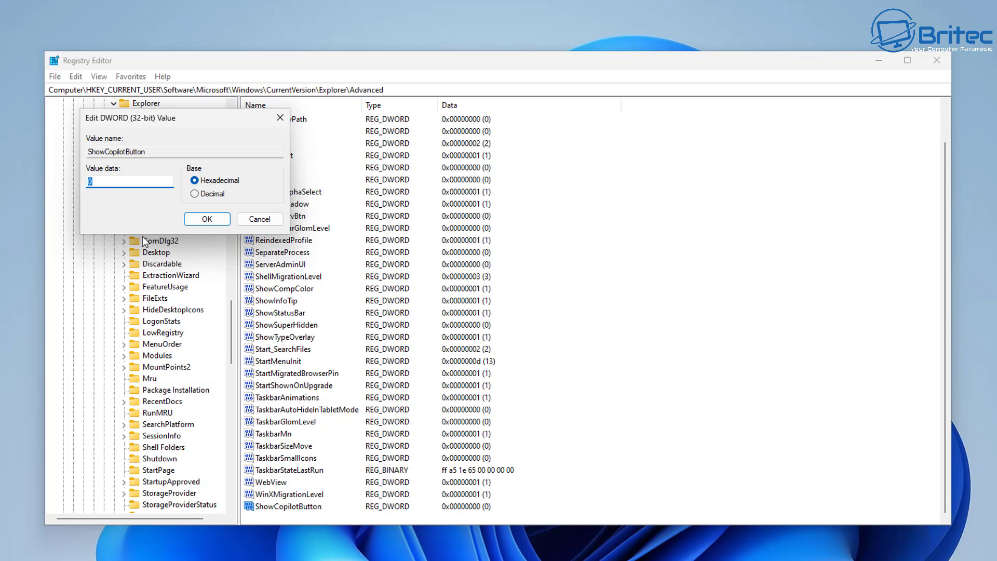
{"action": "type", "text": "1"}
{"action": "left_click", "coordinate": [209, 226]}
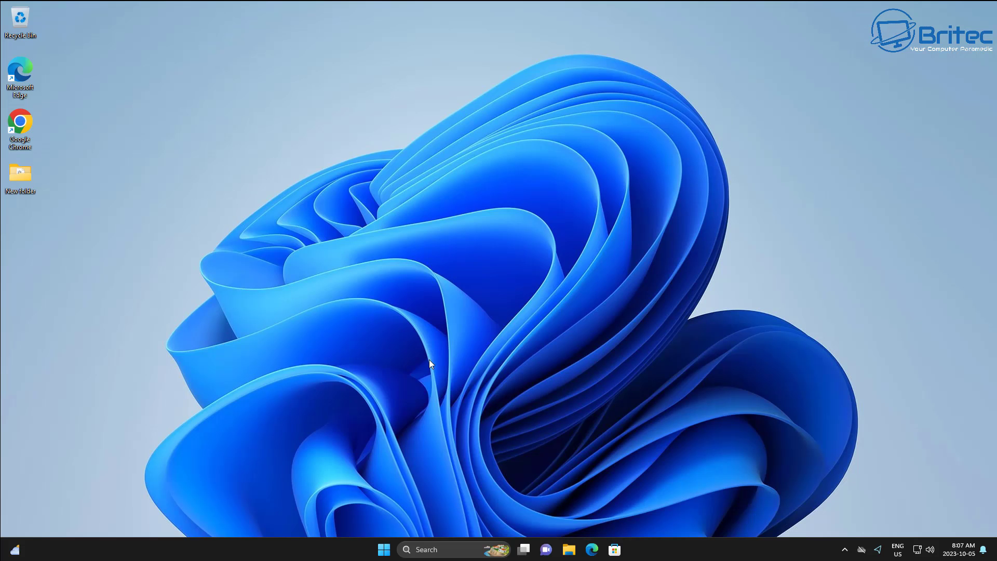
Launch Microsoft Store maximized, go to its Library and update all apps
{"action": "left_click", "coordinate": [615, 549]}
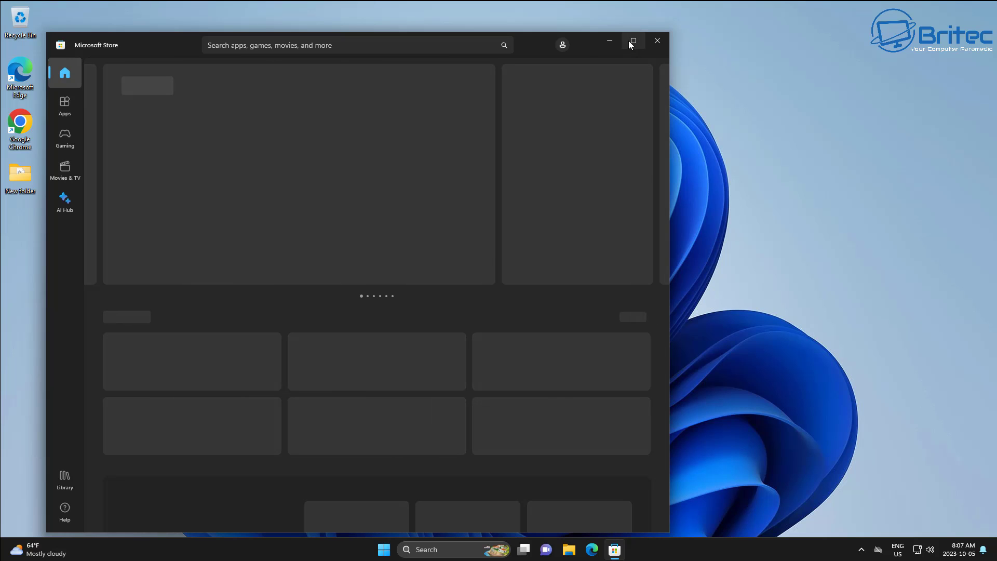
{"action": "left_click", "coordinate": [628, 41]}
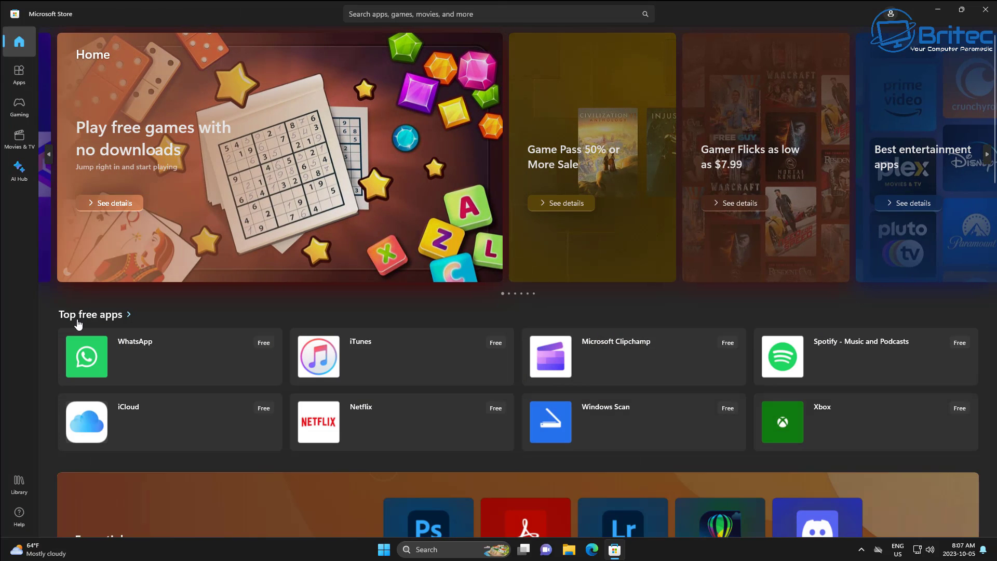
{"action": "left_click", "coordinate": [21, 488]}
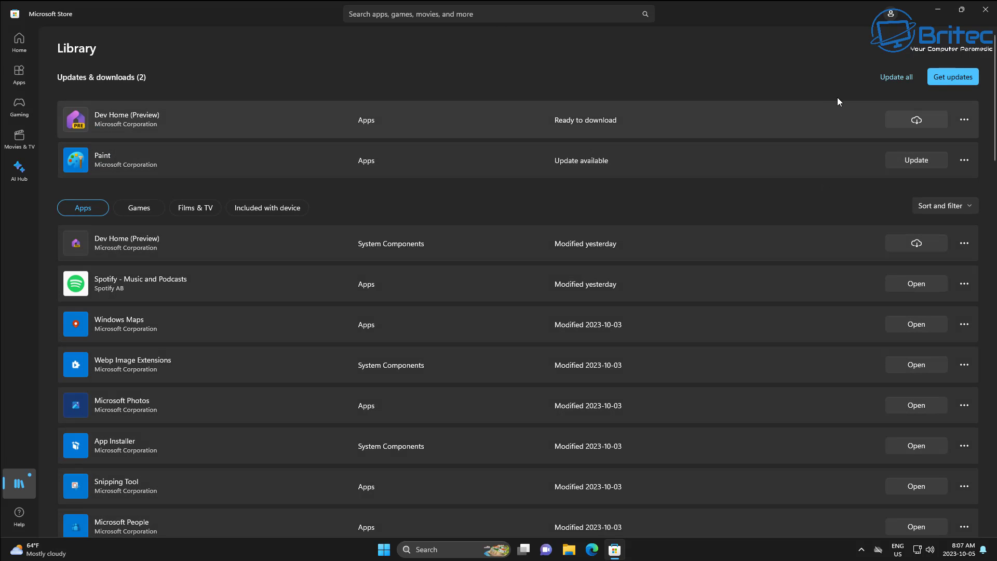
{"action": "left_click", "coordinate": [904, 83]}
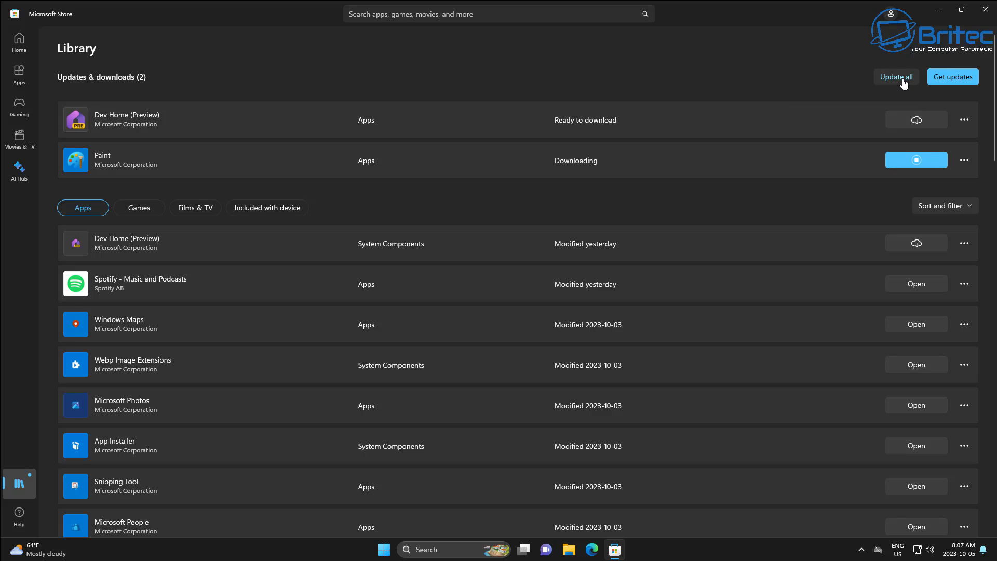
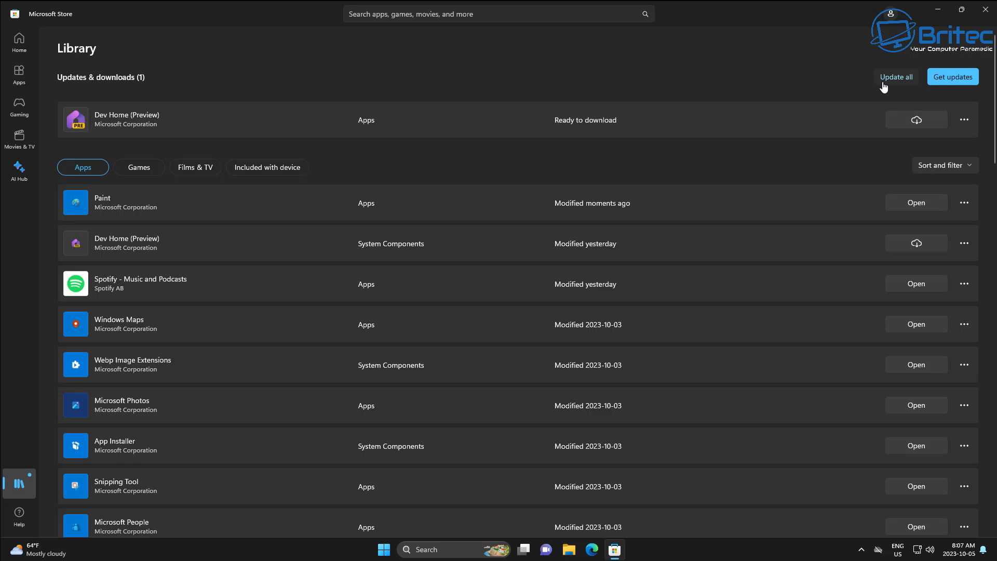
Check the Store for further updates, download Dev Home (Preview) and close the Store
{"action": "left_click", "coordinate": [944, 79]}
{"action": "left_click", "coordinate": [923, 119]}
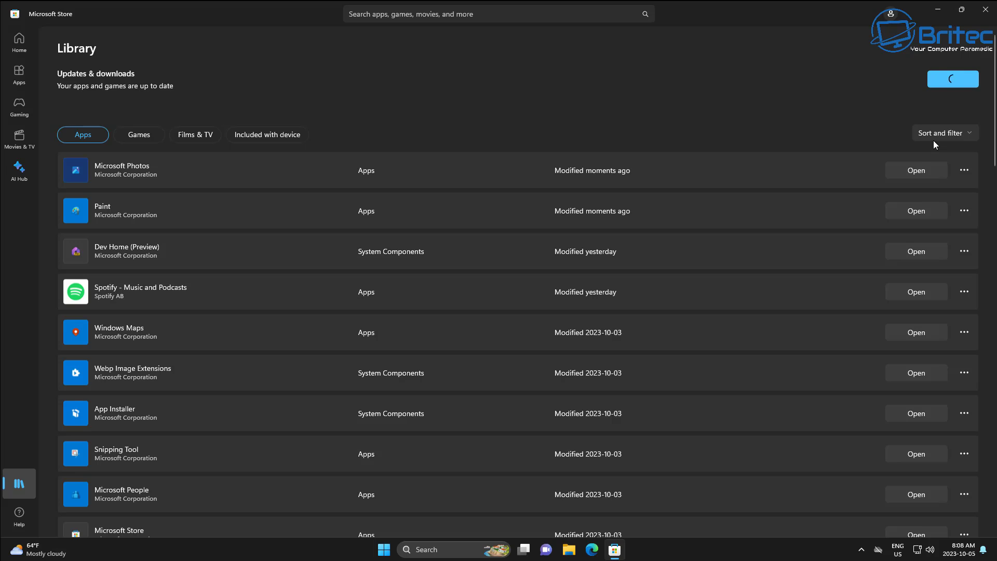
{"action": "left_click", "coordinate": [986, 10]}
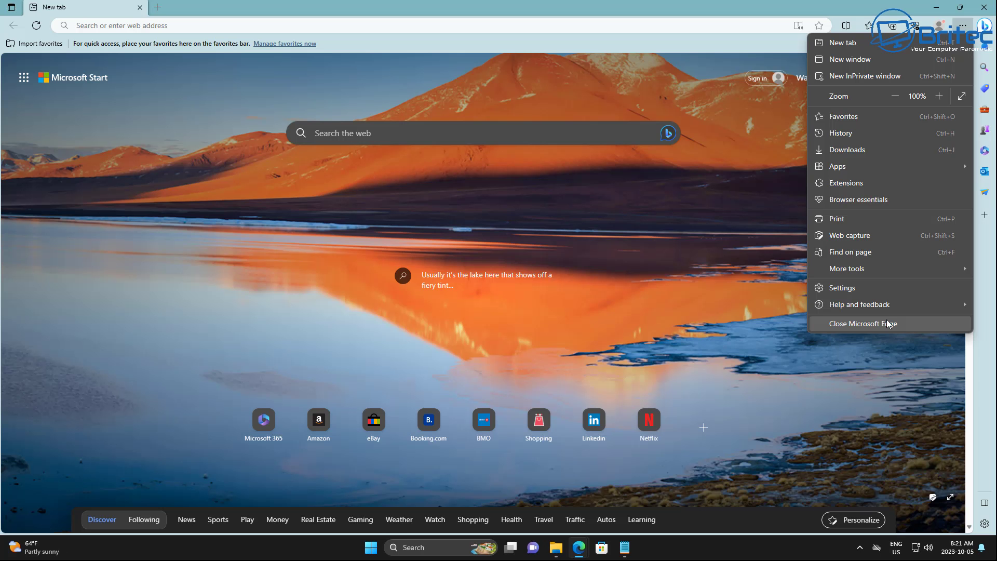
Check for updates on the About Microsoft Edge page, restart Edge to finish updating and close it
{"action": "mouse_move", "coordinate": [857, 302]}
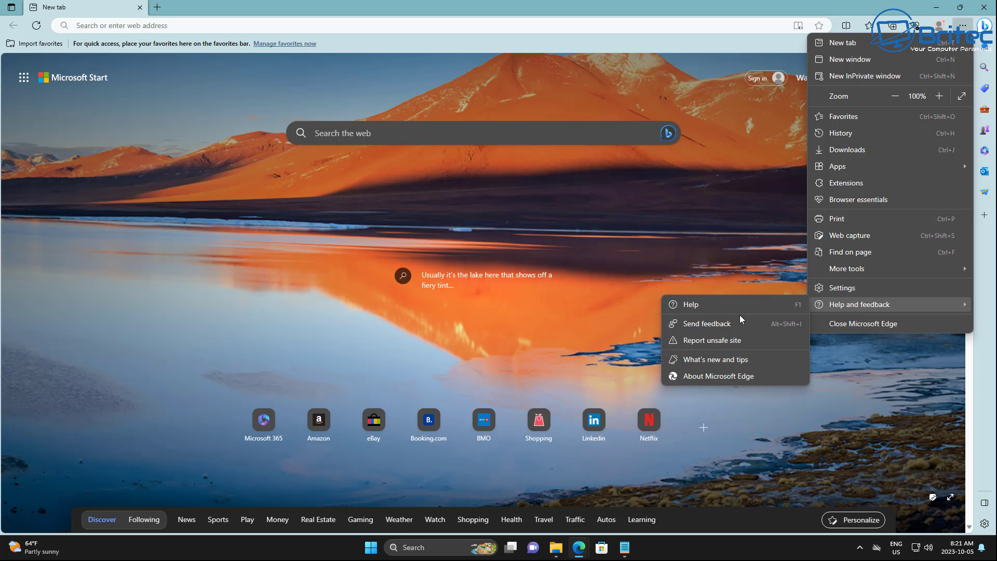
{"action": "left_click", "coordinate": [722, 376]}
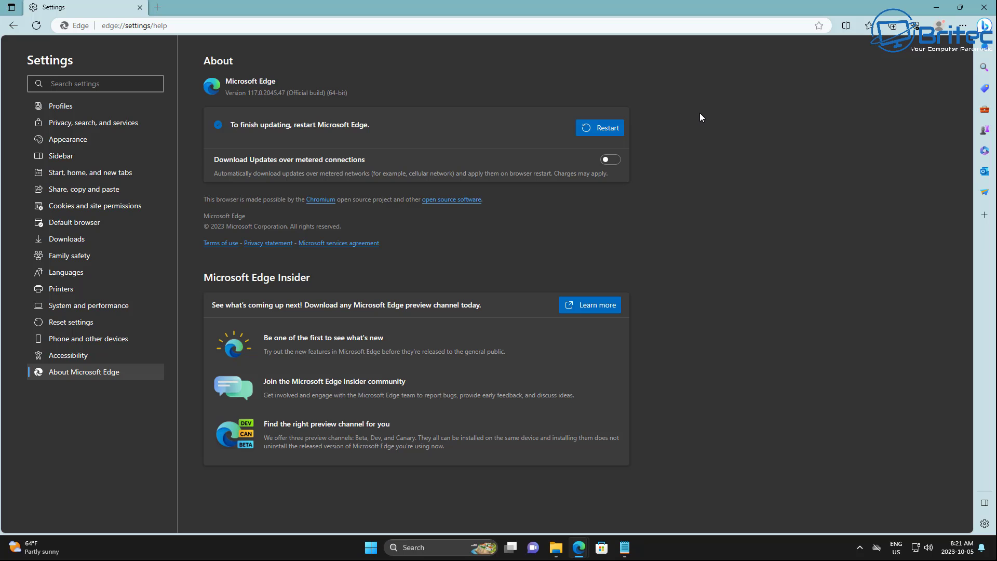
{"action": "left_click", "coordinate": [603, 128]}
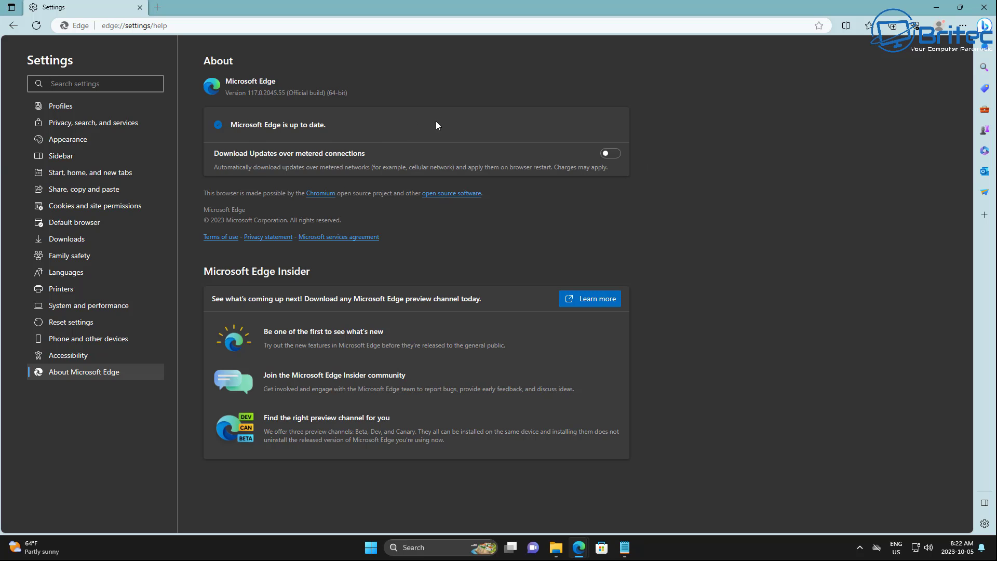
{"action": "left_click", "coordinate": [984, 7]}
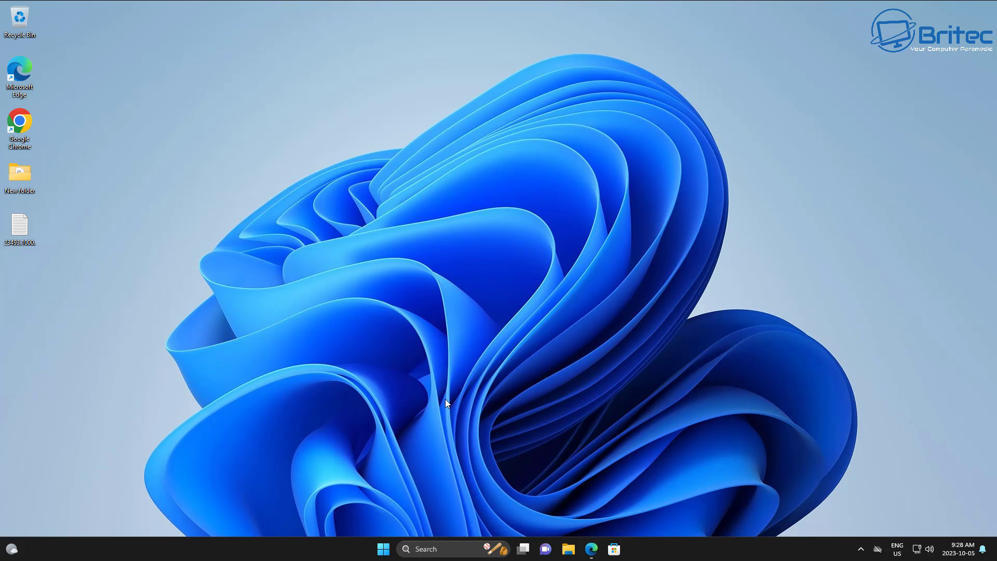
Start a new desktop shortcut with the location microsoft-edge://?ux=copilot&tcp=1&source=taskbar pasted in
{"action": "right_click", "coordinate": [348, 142]}
{"action": "mouse_move", "coordinate": [406, 204]}
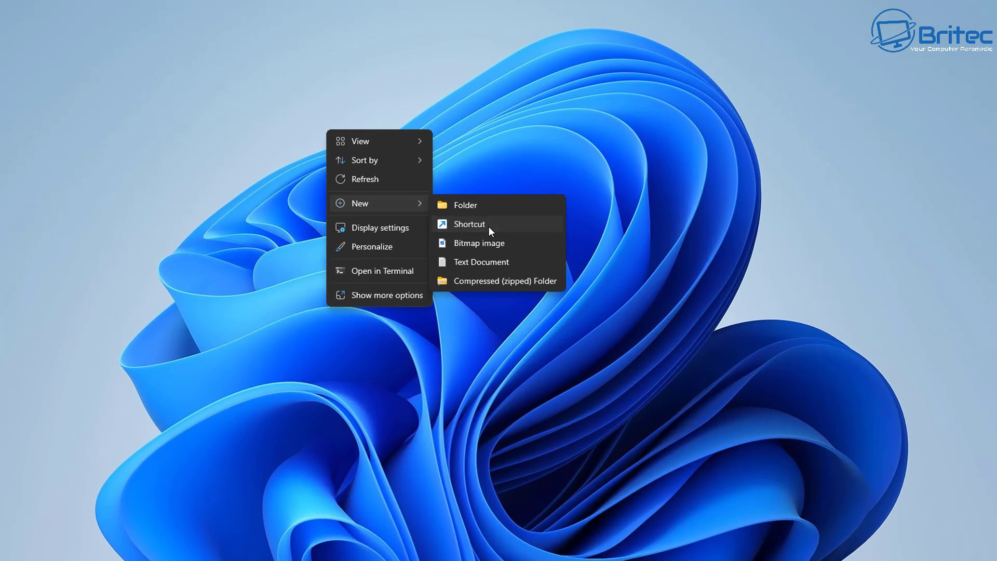
{"action": "left_click", "coordinate": [488, 227]}
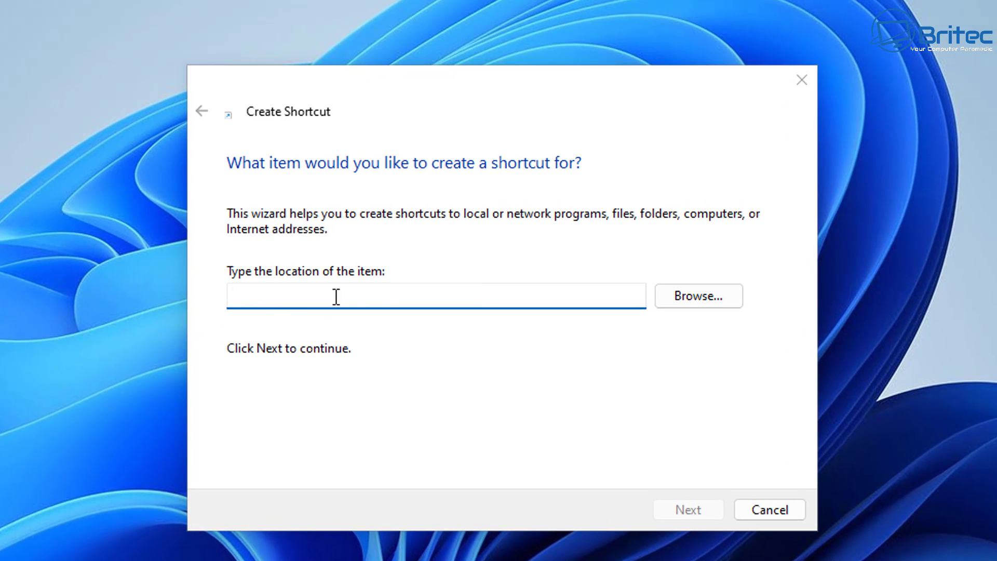
{"action": "right_click", "coordinate": [385, 295]}
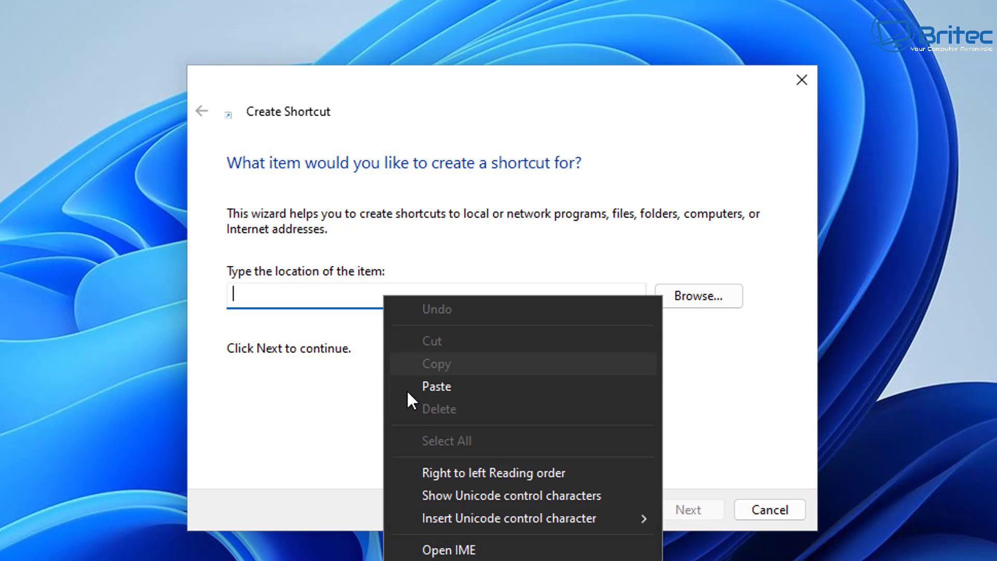
{"action": "left_click", "coordinate": [427, 388]}
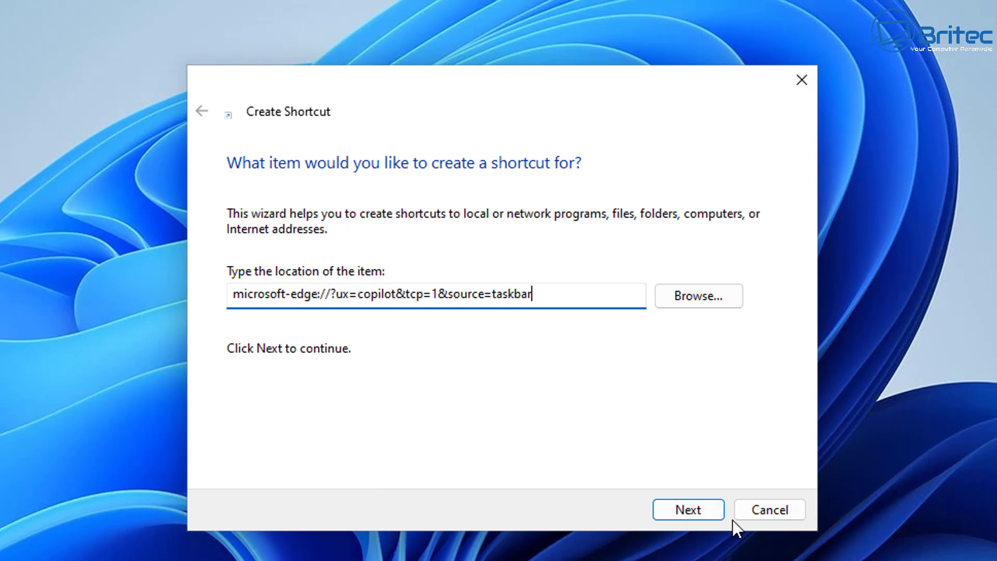
{"action": "left_click", "coordinate": [702, 509]}
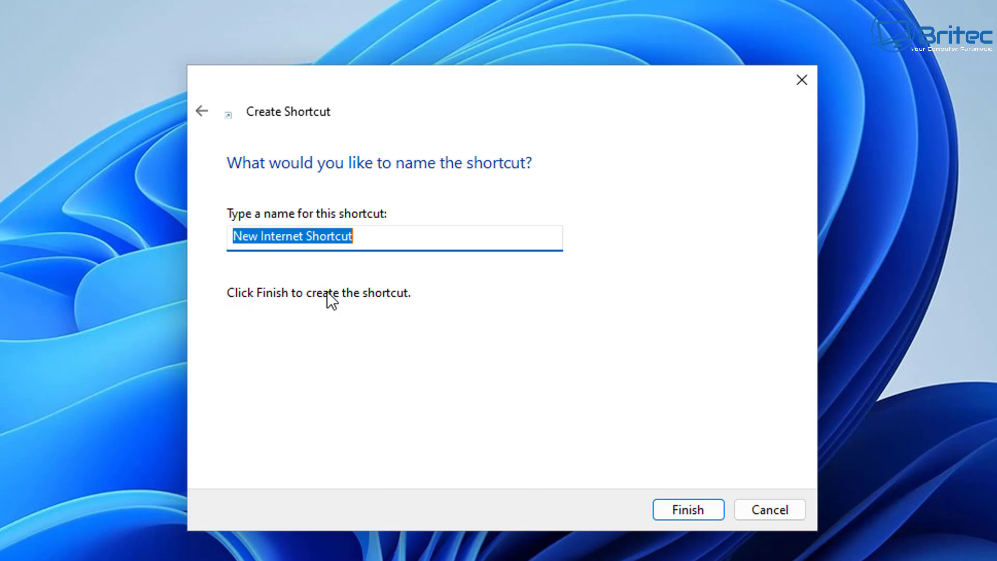
Name the shortcut Copilot and finish creating it
{"action": "type", "text": "Co"}
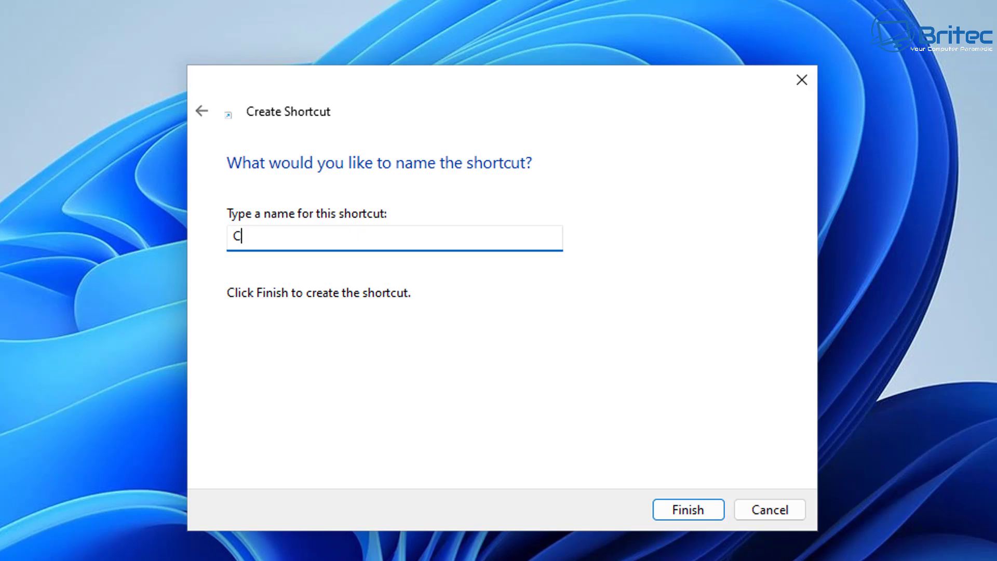
{"action": "type", "text": "pilot"}
{"action": "left_click", "coordinate": [672, 512]}
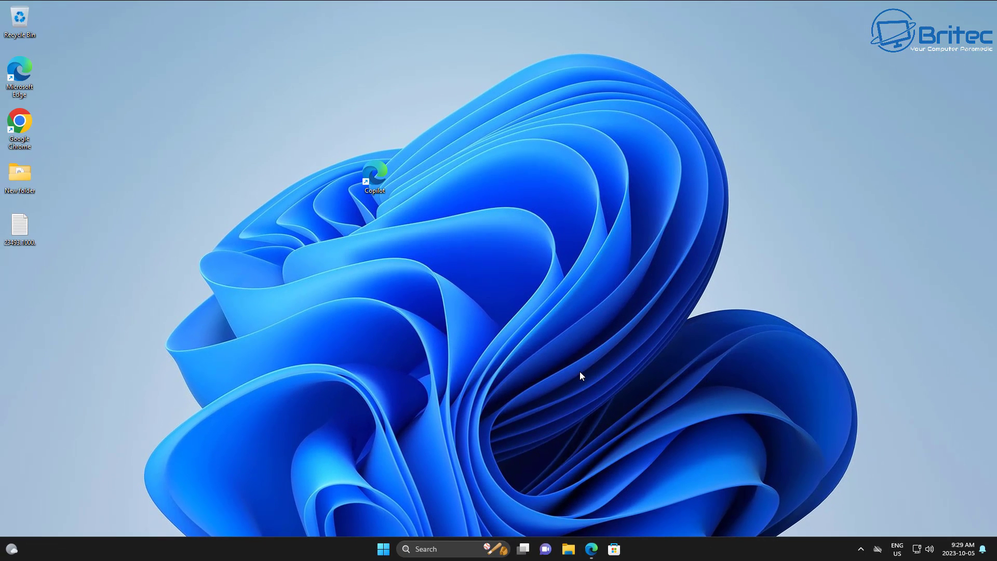
Move the Copilot shortcut below the other desktop icons, launch Copilot from it and close the Copilot pane
{"action": "left_click_drag", "start_coordinate": [375, 173], "coordinate": [22, 272]}
{"action": "double_click", "coordinate": [22, 273]}
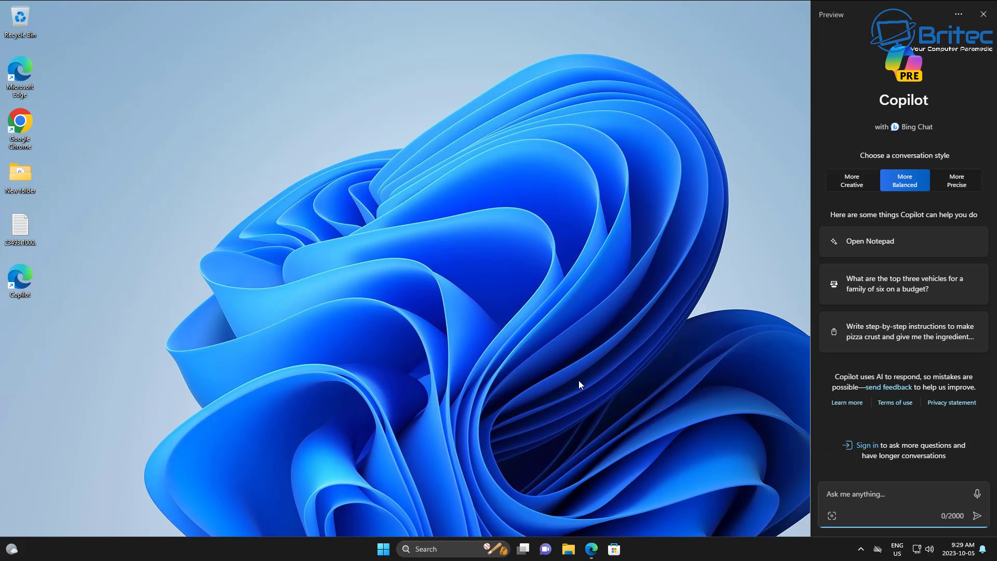
{"action": "left_click", "coordinate": [984, 15]}
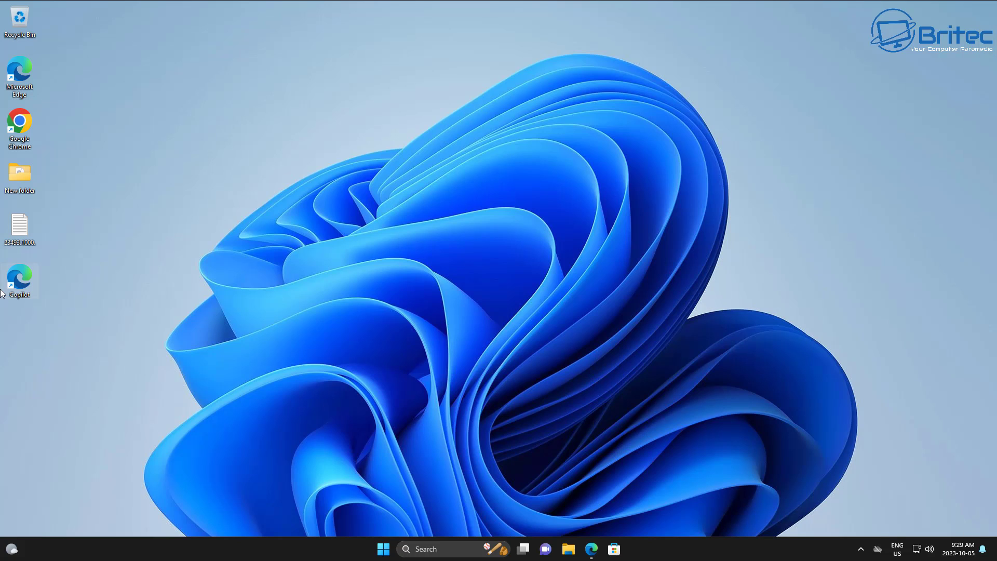
Launch Copilot once more from its desktop shortcut and close its pane
{"action": "double_click", "coordinate": [11, 276]}
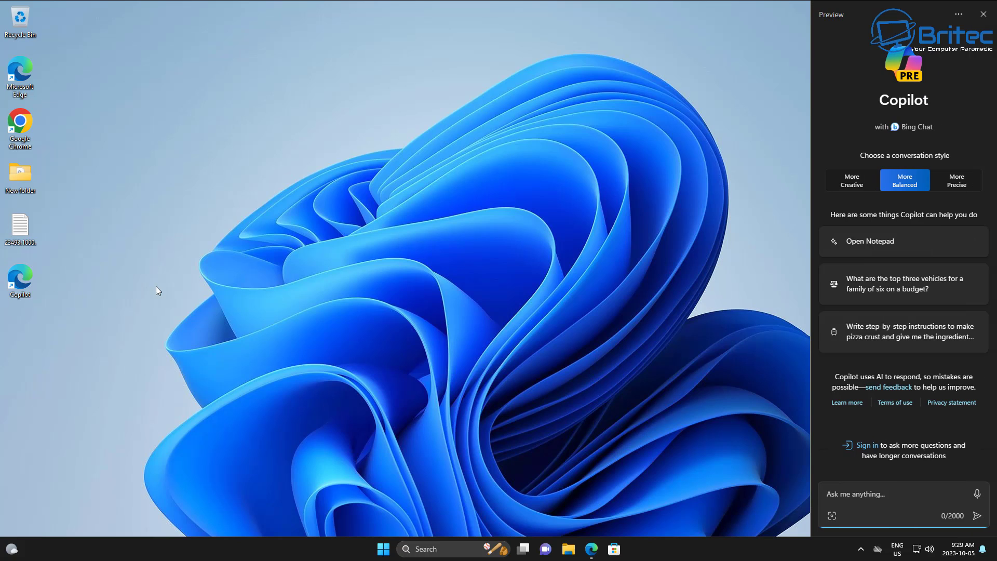
{"action": "left_click", "coordinate": [986, 16]}
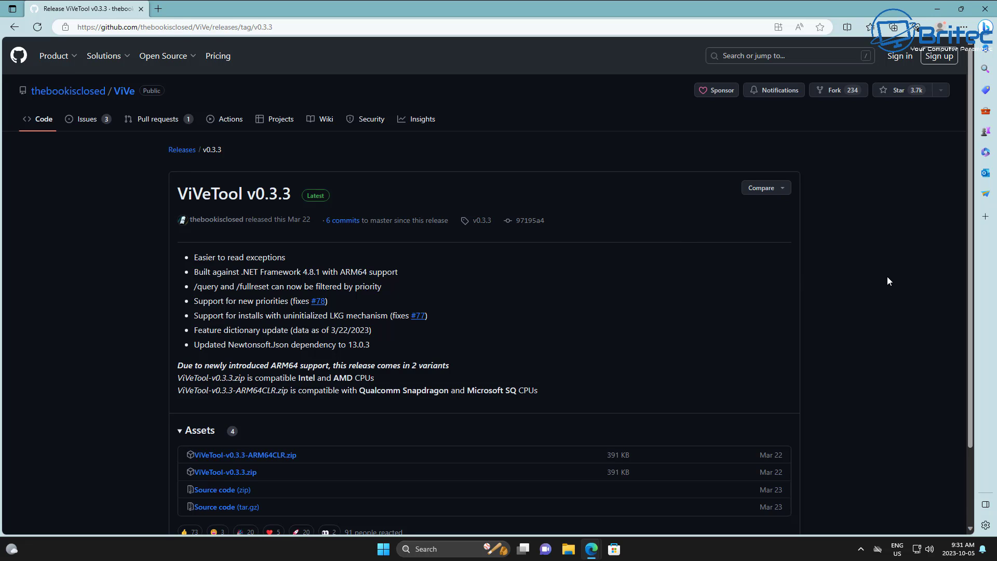
Review the release notes and downloads on the ViVeTool v0.3.3 GitHub page, and minimize the browser
{"action": "scroll", "coordinate": [878, 281], "scroll_direction": "down", "scroll_amount": 2}
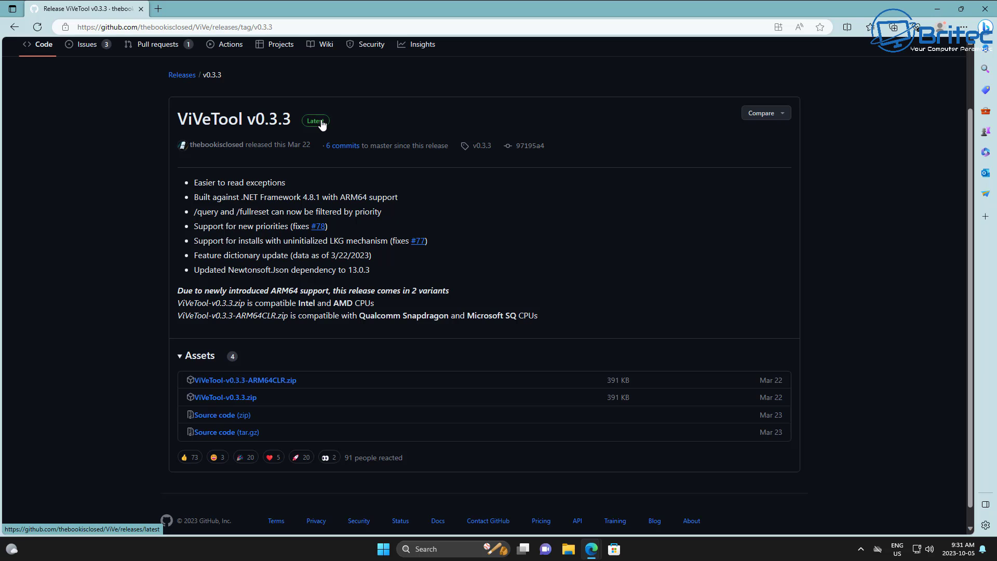
{"action": "left_click", "coordinate": [938, 10]}
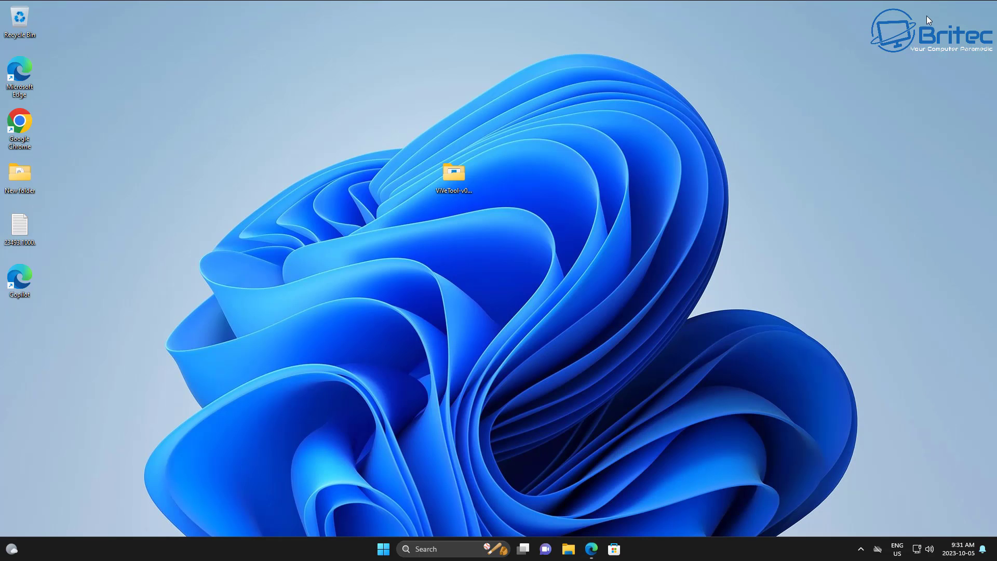
Open the extracted ViVeTool-v0.3.3 folder on the desktop
{"action": "right_click", "coordinate": [459, 174]}
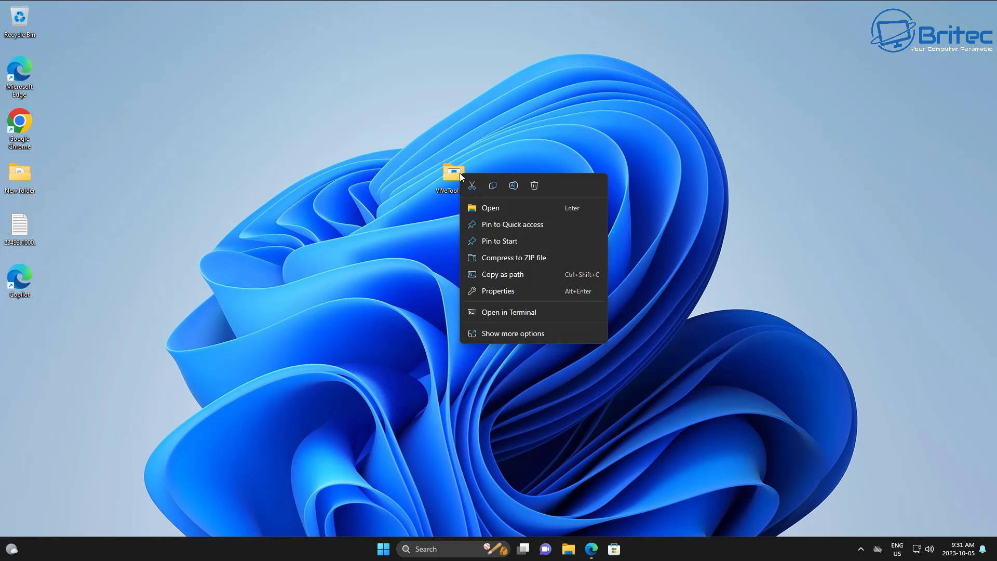
{"action": "left_click", "coordinate": [517, 131]}
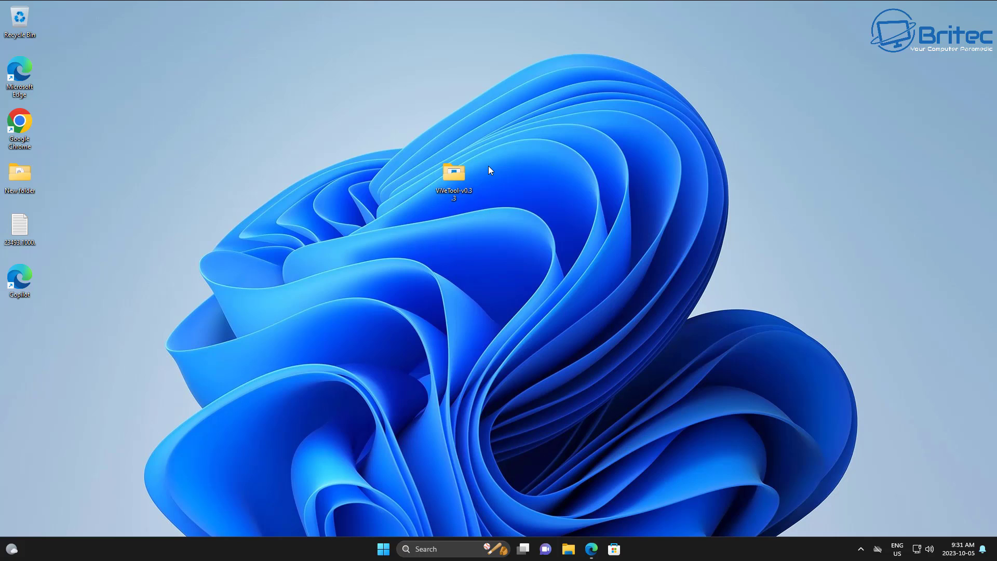
{"action": "right_click", "coordinate": [453, 177]}
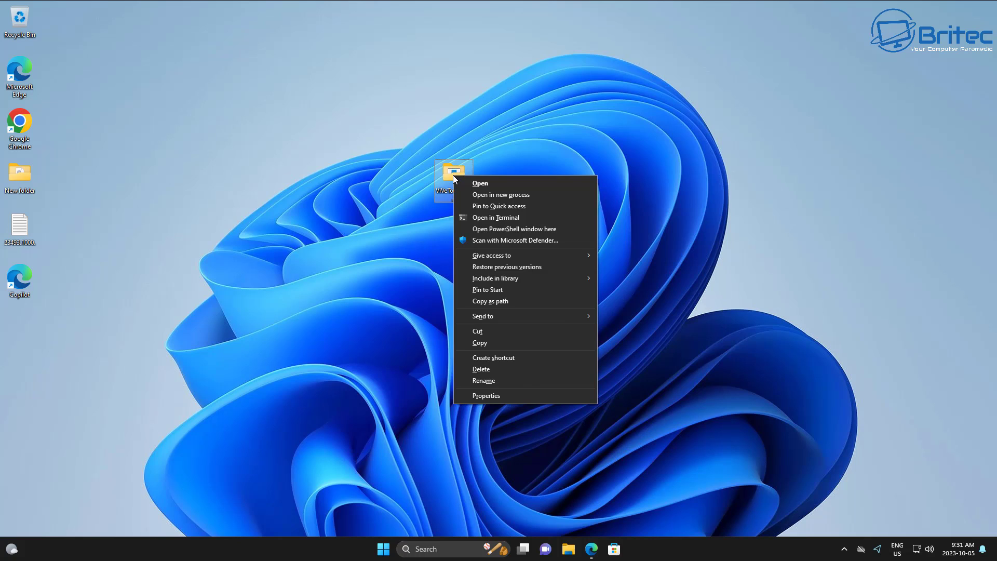
{"action": "left_click", "coordinate": [404, 174]}
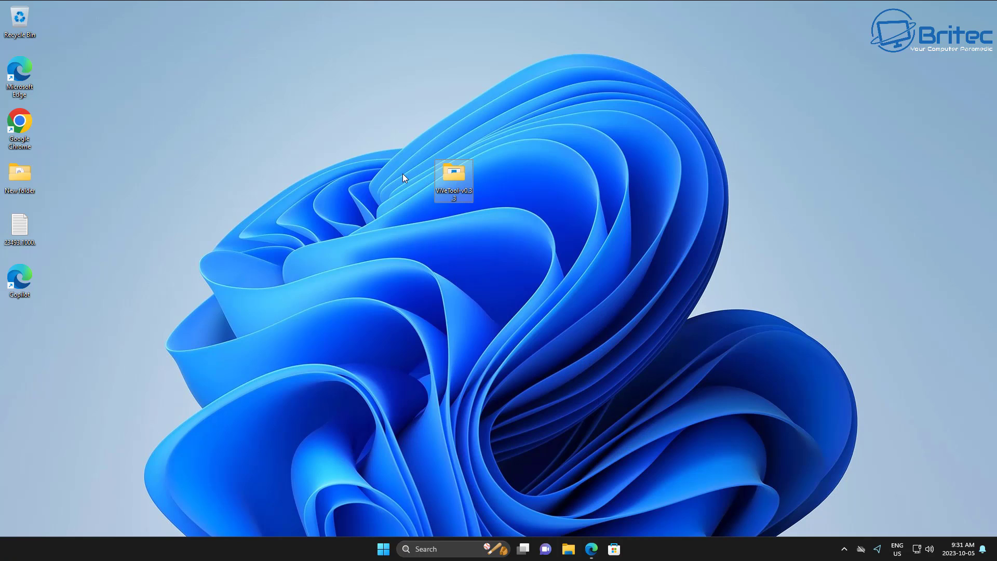
{"action": "double_click", "coordinate": [460, 178]}
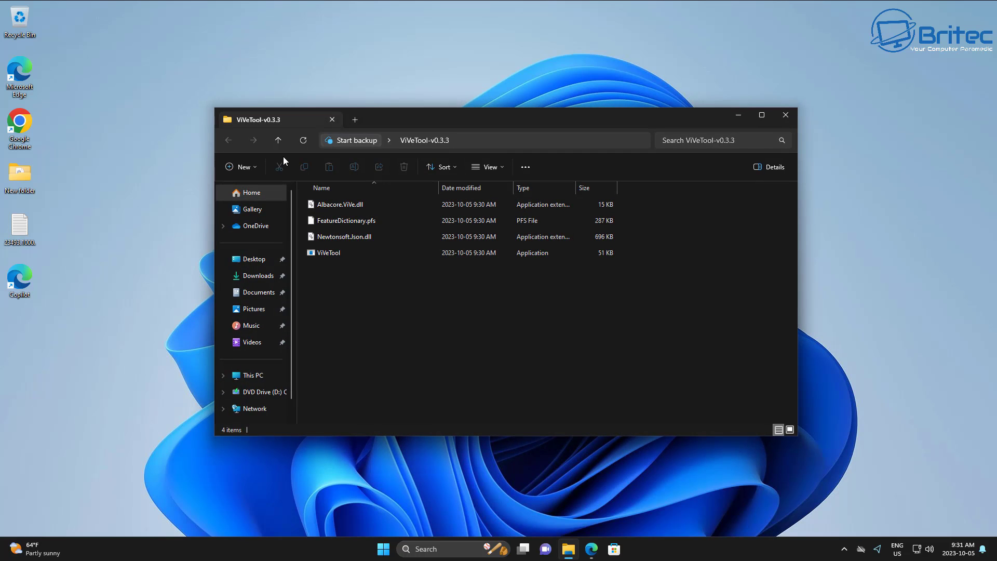
Copy the full path of the ViVeTool-v0.3.3 folder and minimize the folder window
{"action": "left_click", "coordinate": [438, 141]}
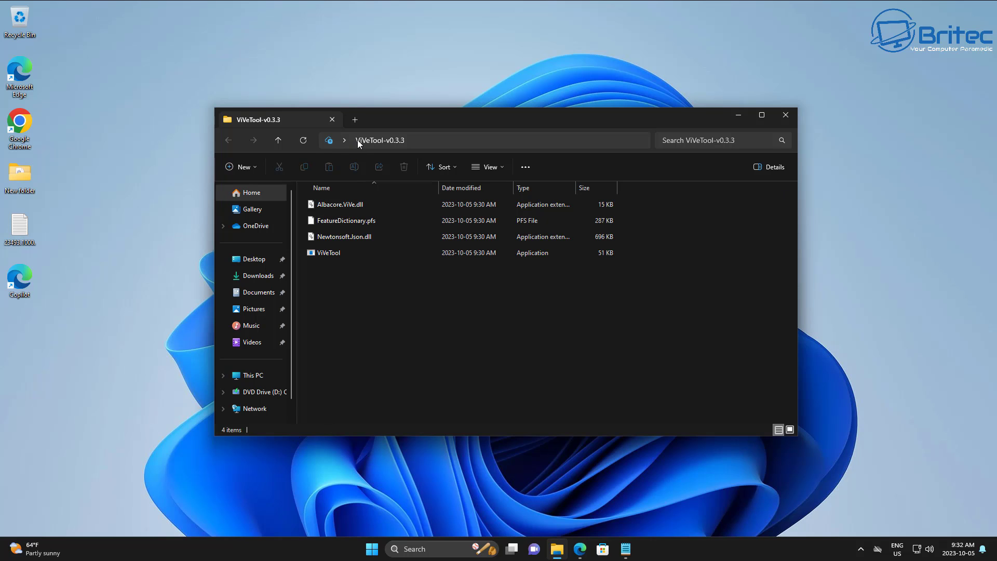
{"action": "left_click", "coordinate": [330, 140]}
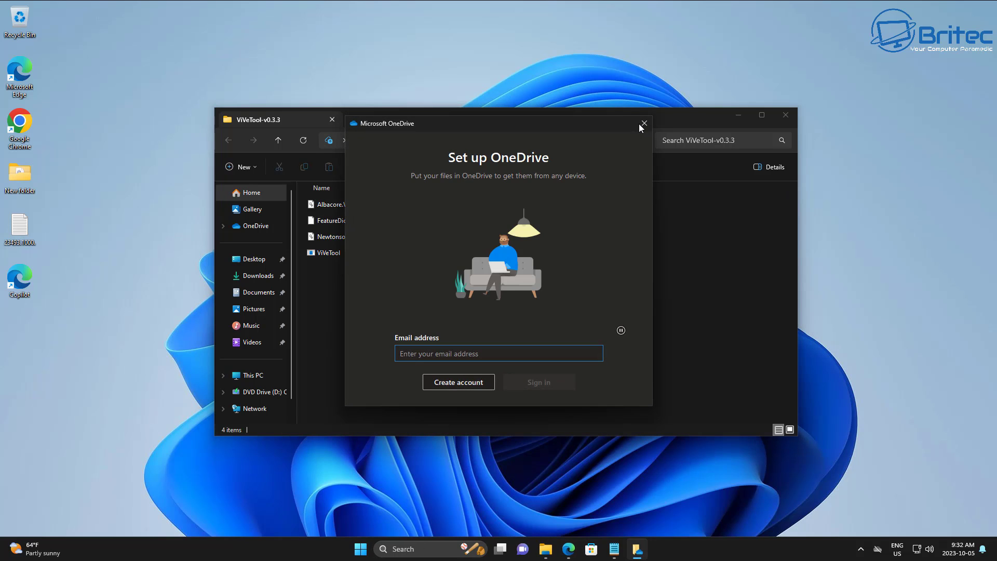
{"action": "left_click", "coordinate": [636, 130]}
{"action": "left_click", "coordinate": [345, 138]}
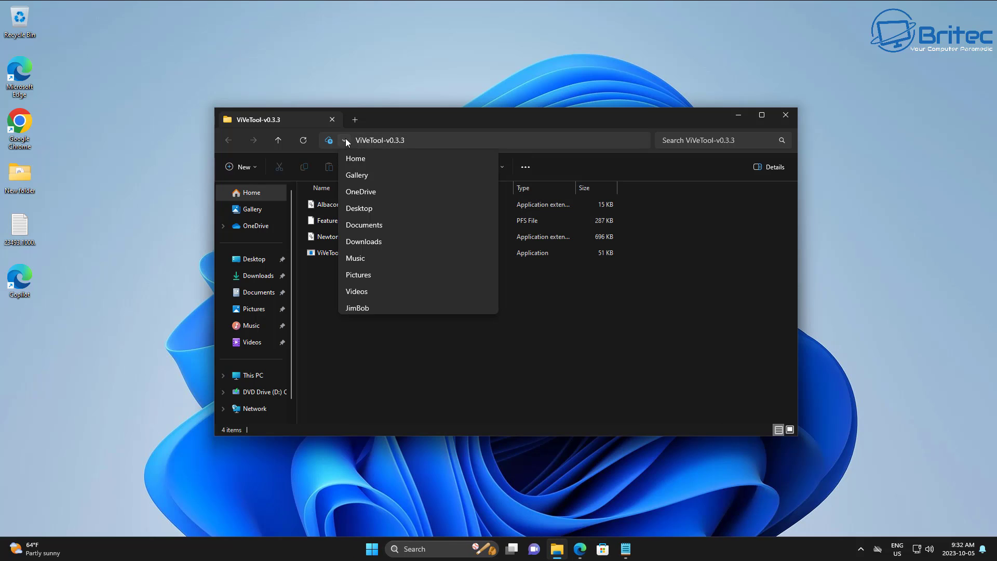
{"action": "left_click", "coordinate": [386, 141]}
{"action": "right_click", "coordinate": [450, 141]}
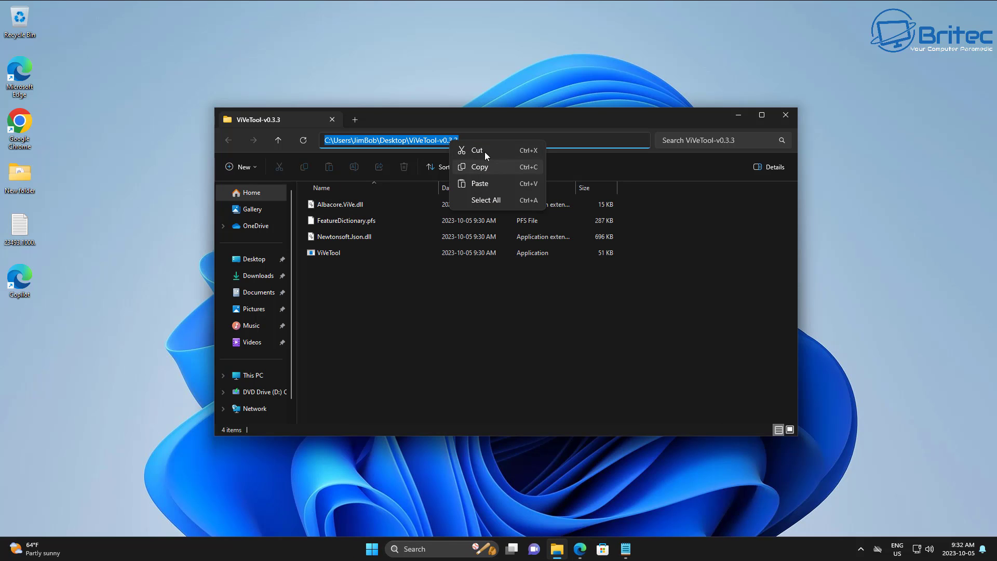
{"action": "left_click", "coordinate": [484, 167]}
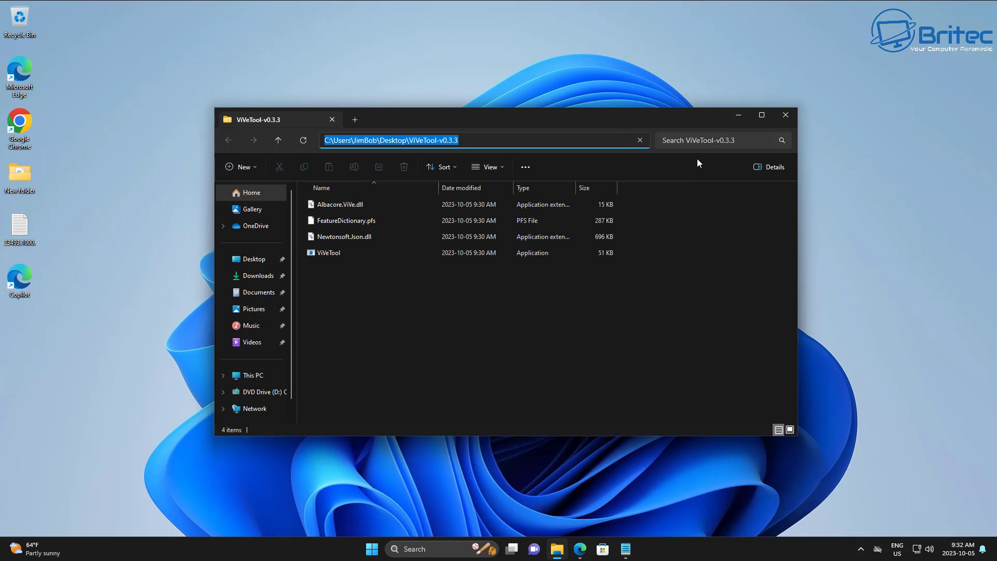
{"action": "mouse_move", "coordinate": [764, 118]}
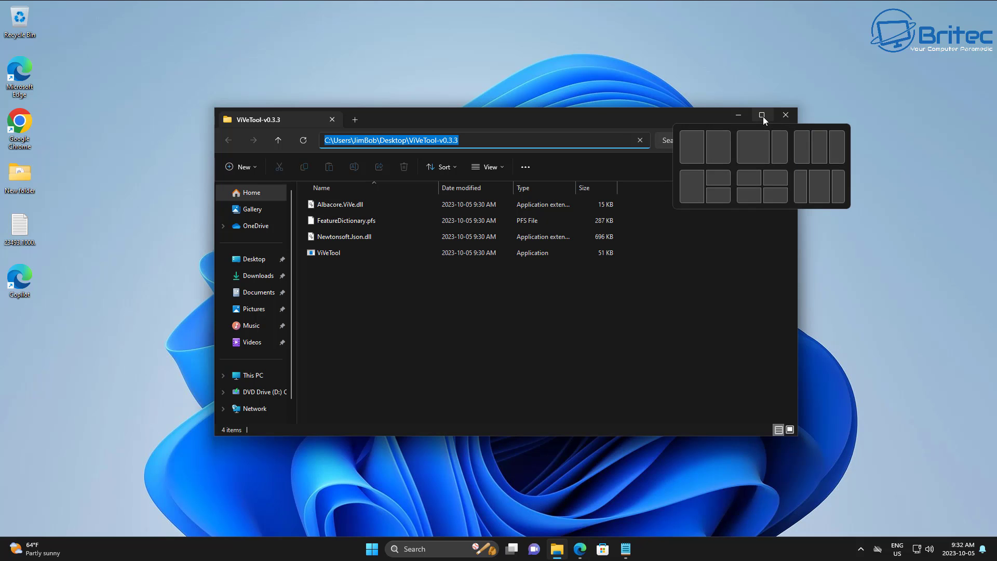
{"action": "left_click", "coordinate": [732, 115]}
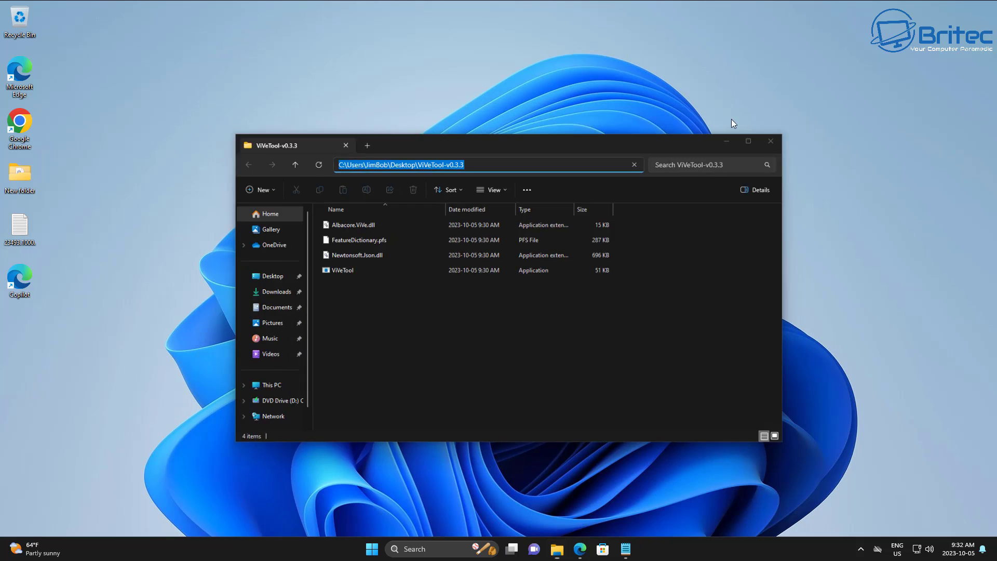
Search for cmd, run Command Prompt as administrator and move its window closer to the middle of the desktop
{"action": "left_click", "coordinate": [414, 551]}
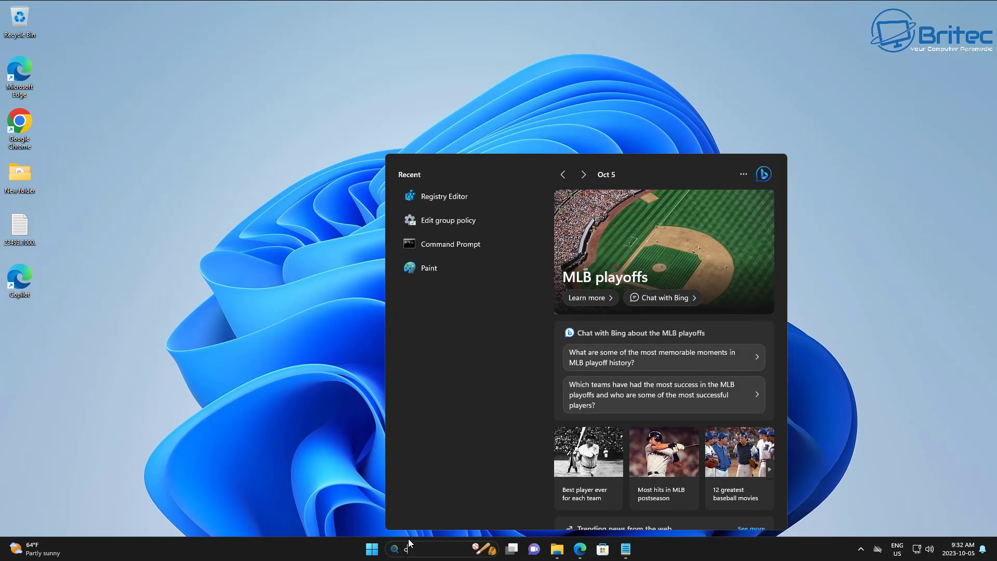
{"action": "type", "text": "cmd"}
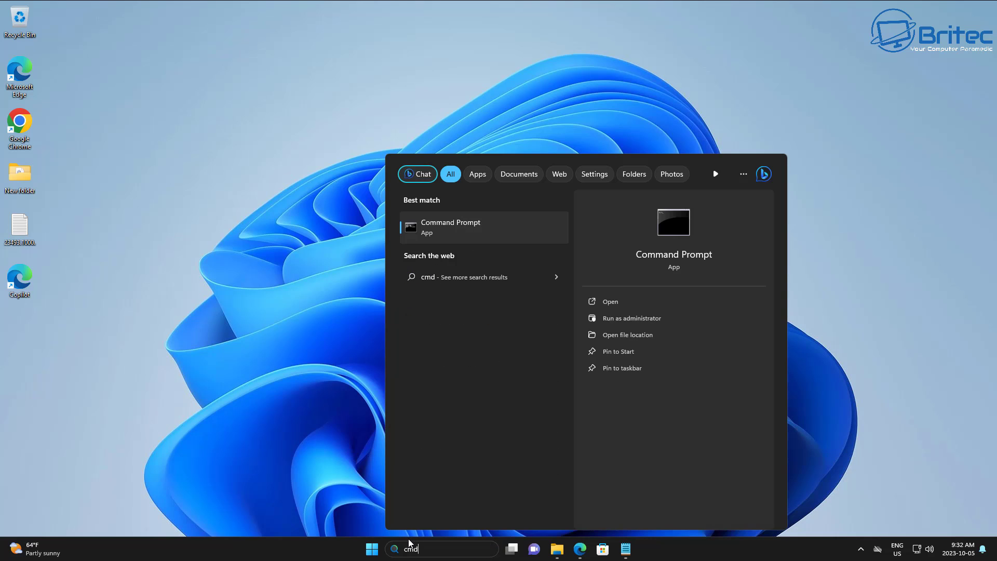
{"action": "left_click", "coordinate": [628, 318]}
{"action": "left_click", "coordinate": [448, 355]}
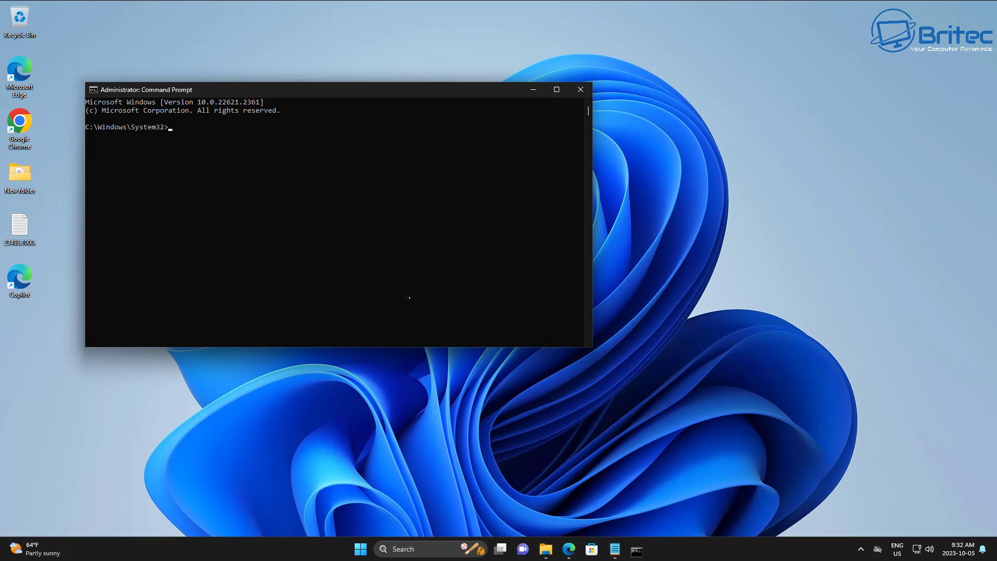
{"action": "left_click_drag", "start_coordinate": [329, 95], "coordinate": [419, 130]}
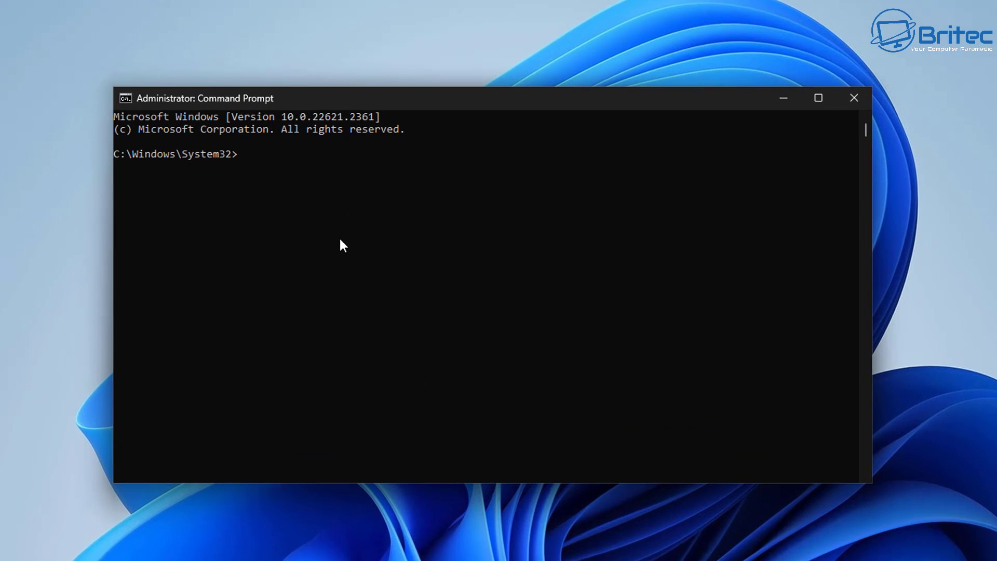
Change the Command Prompt directory to the copied ViVeTool-v0.3.3 folder path with cd
{"action": "type", "text": "cd"}
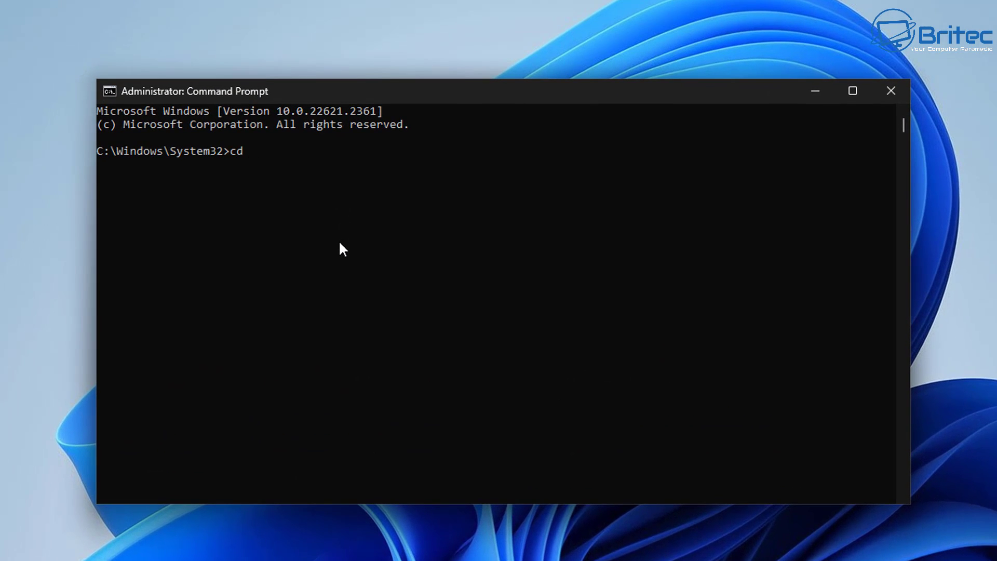
{"action": "key", "text": "ctrl+v"}
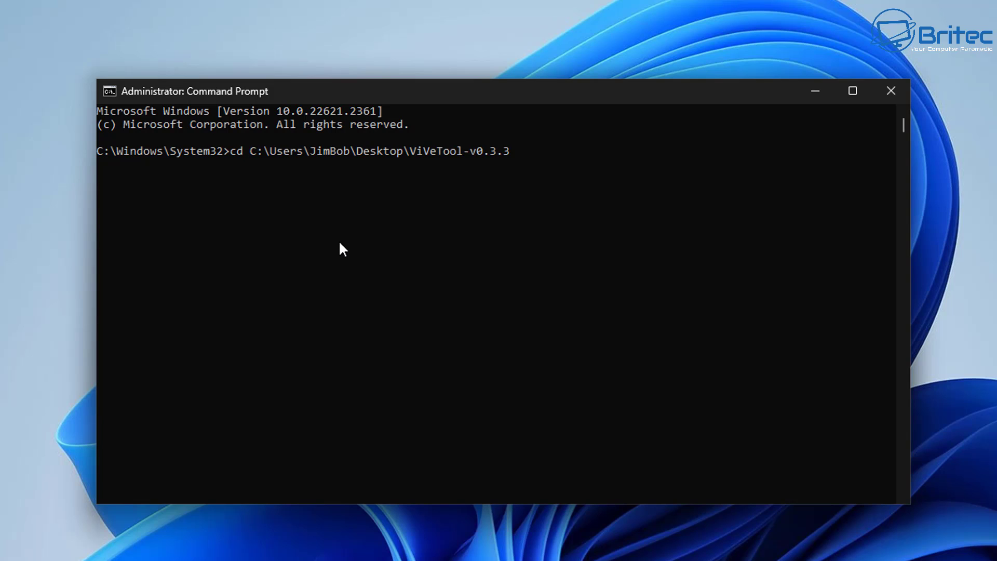
{"action": "key", "text": "Return"}
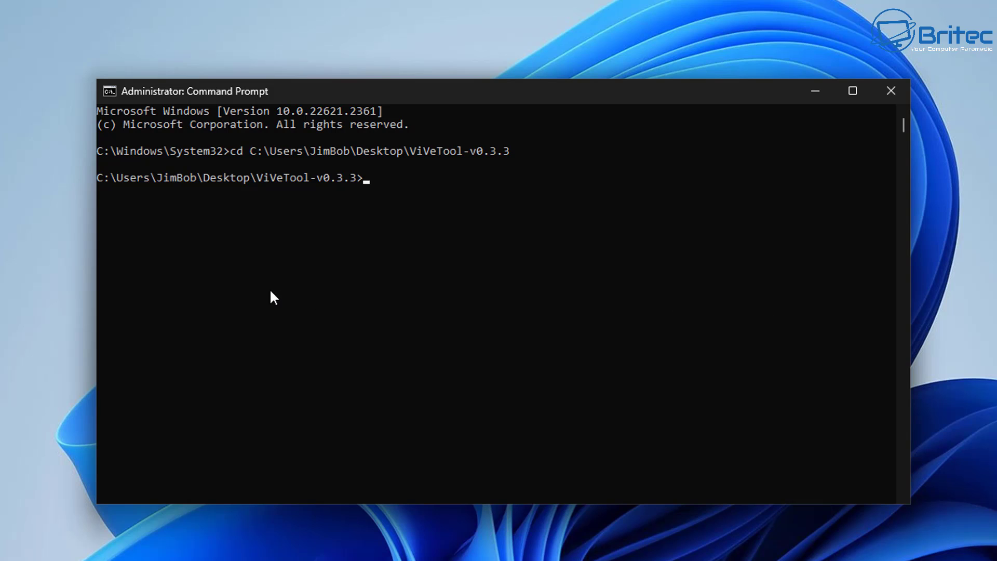
Run vivetool /enable /id:44774629,44776738,44850061,42105254,41655236 and close Command Prompt
{"action": "key", "text": "ctrl+v"}
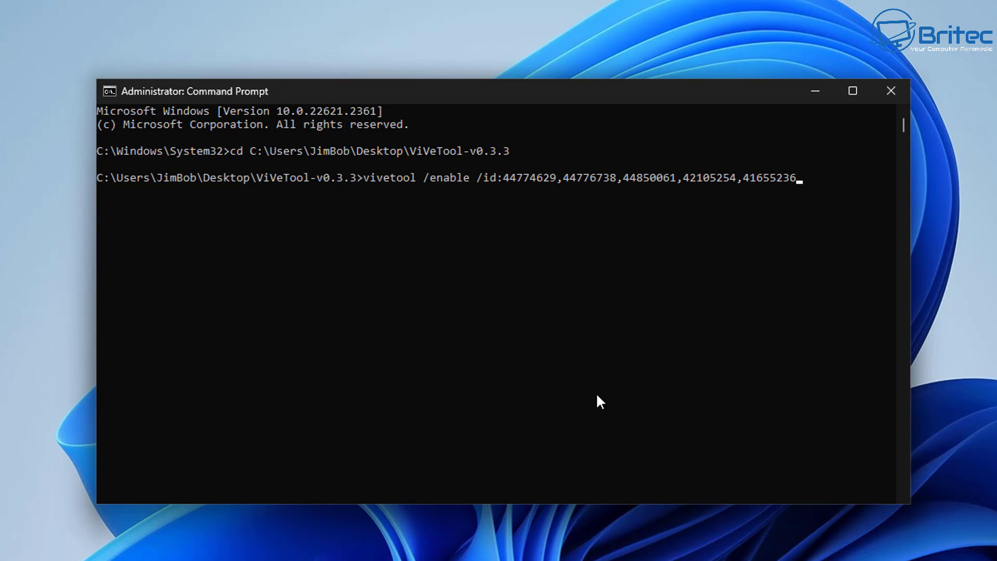
{"action": "key", "text": "Return"}
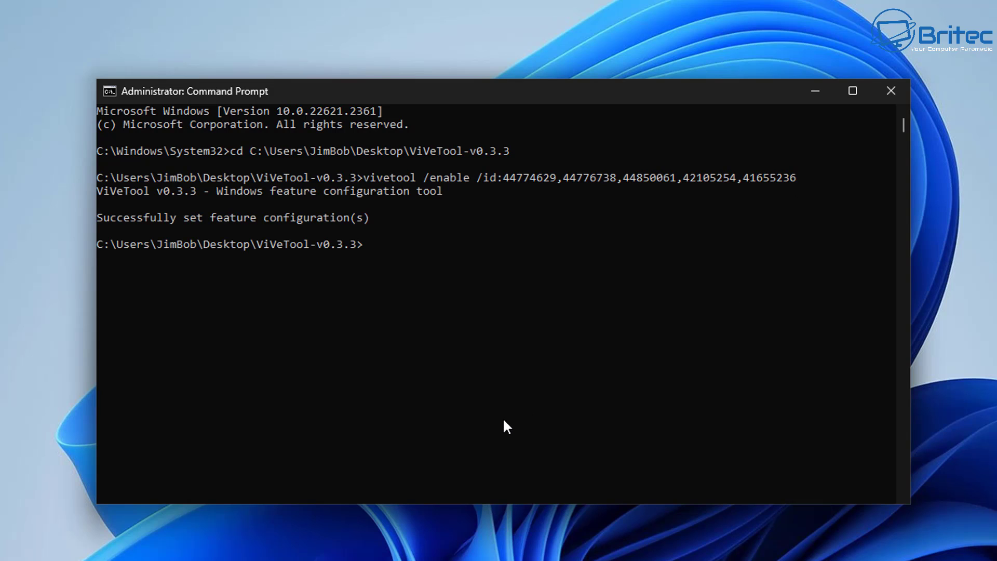
{"action": "left_click", "coordinate": [892, 92]}
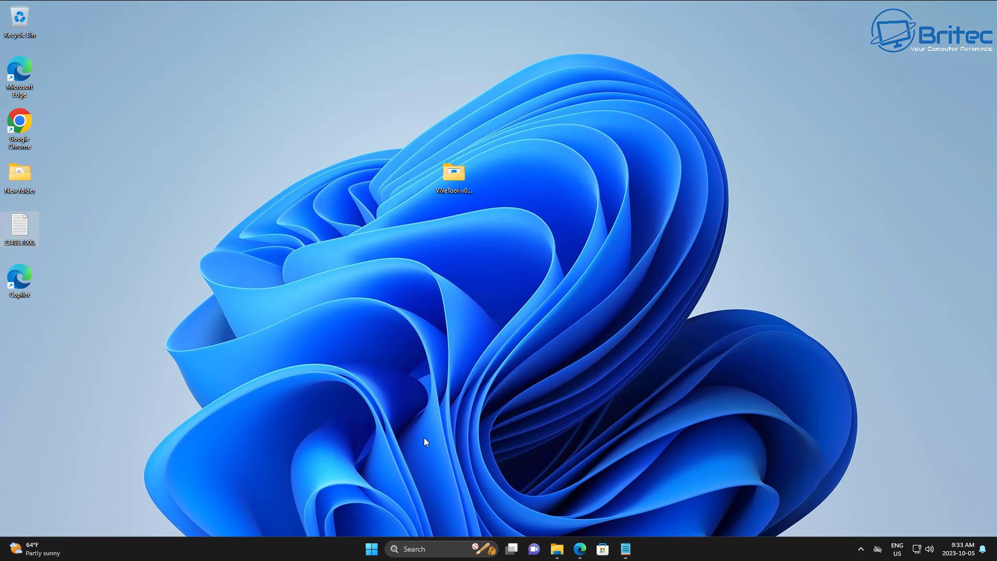
Restart the computer to apply the ViVeTool feature changes
{"action": "left_click", "coordinate": [372, 549]}
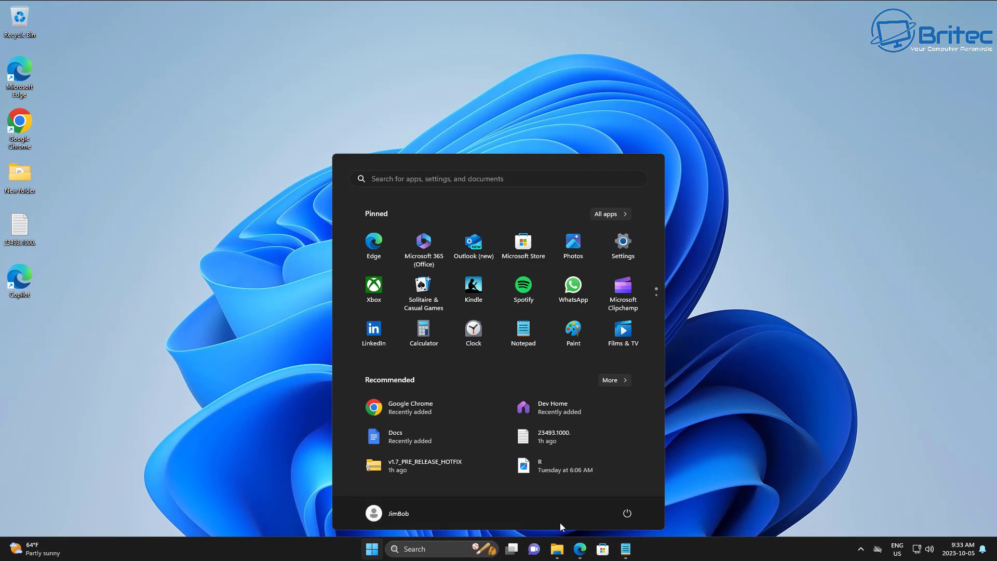
{"action": "left_click", "coordinate": [623, 513]}
{"action": "left_click", "coordinate": [633, 488]}
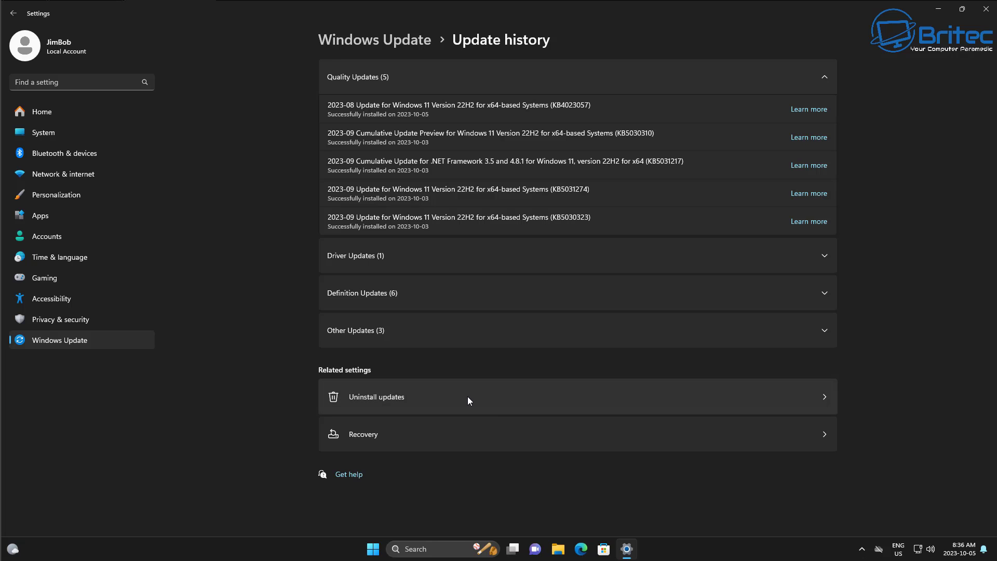
Uninstall the Windows update KB5030310 from the update history and close Settings
{"action": "left_click", "coordinate": [778, 396]}
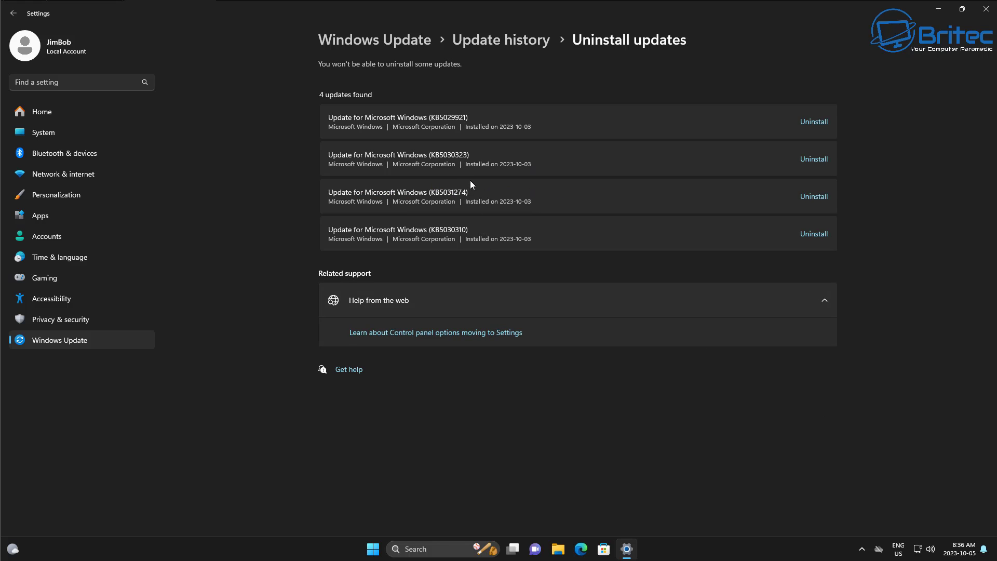
{"action": "left_click", "coordinate": [812, 237]}
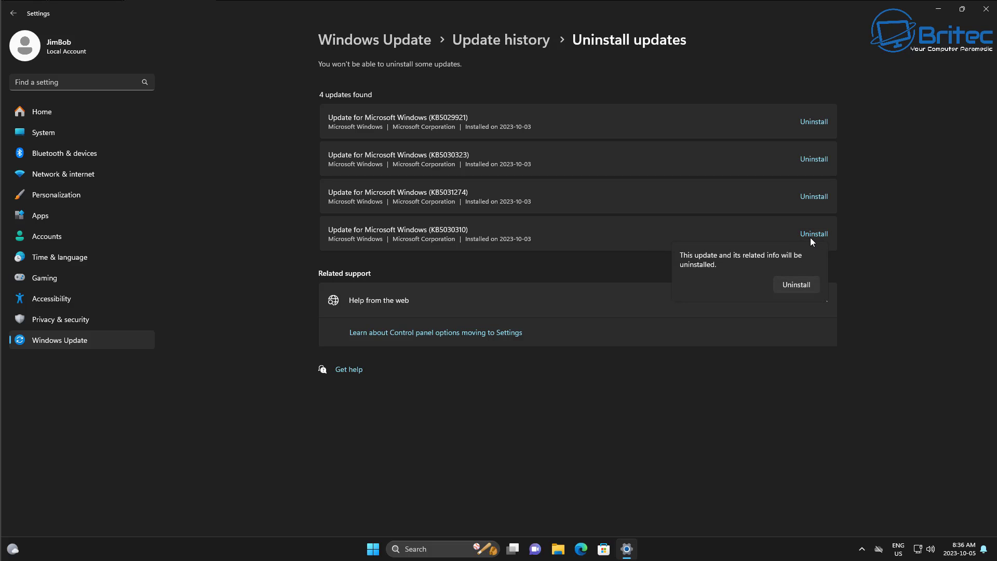
{"action": "left_click", "coordinate": [790, 283]}
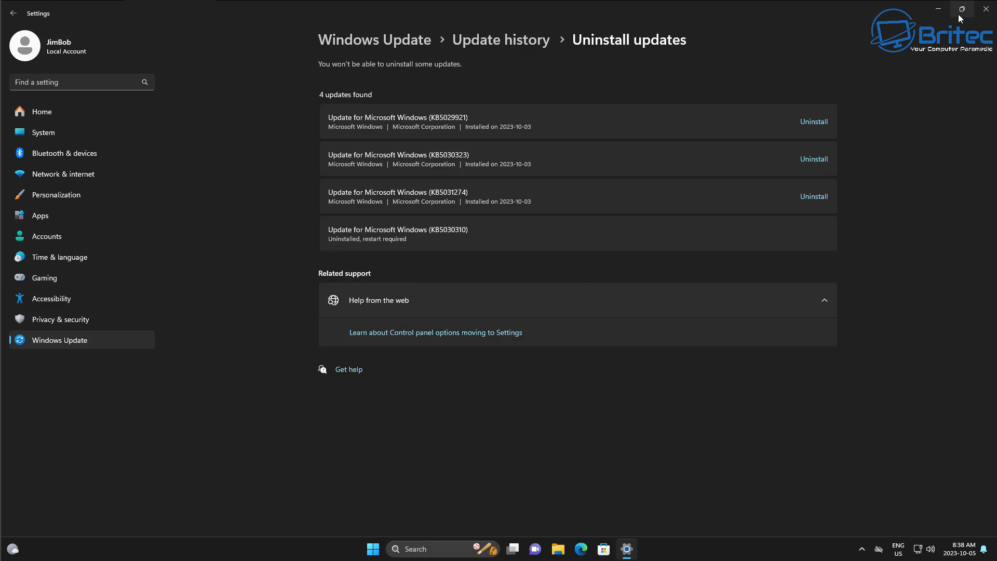
{"action": "left_click", "coordinate": [986, 9]}
Restart the computer to complete the removal of update KB5030310
{"action": "left_click", "coordinate": [385, 549]}
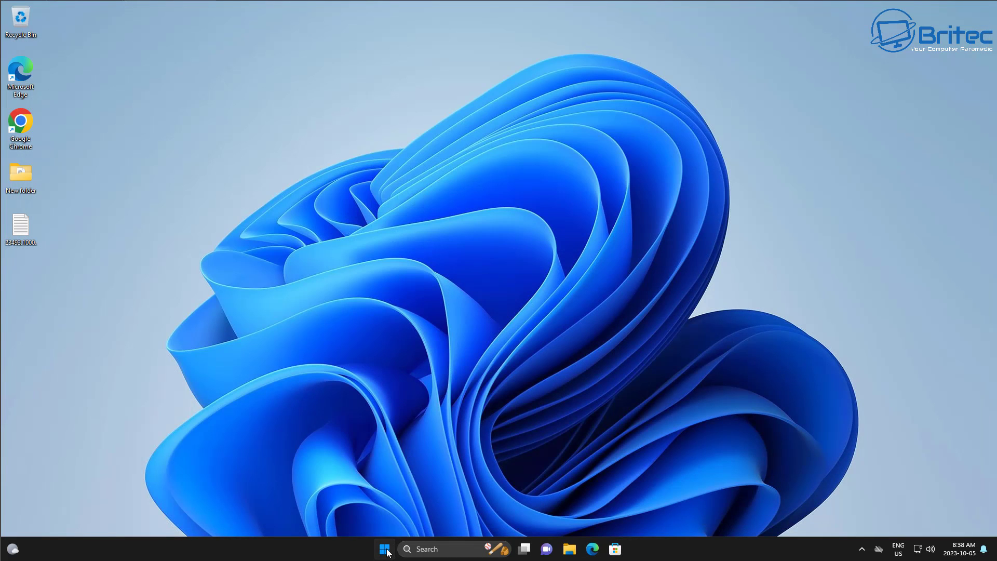
{"action": "left_click", "coordinate": [634, 516]}
{"action": "left_click", "coordinate": [637, 496]}
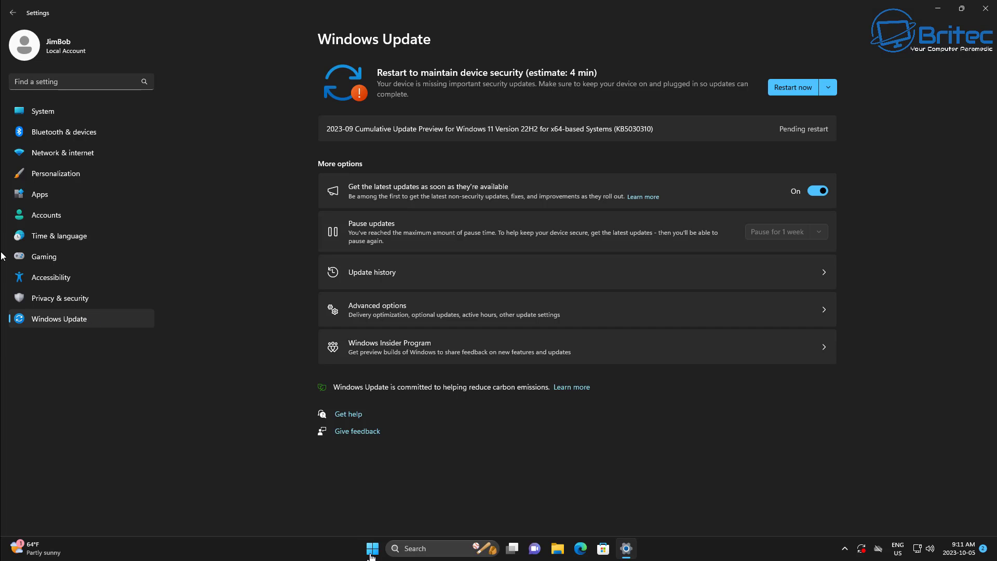
Restart immediately from Windows Update to finish reinstalling the pending 2023-09 Cumulative Update Preview (KB5030310)
{"action": "left_click", "coordinate": [794, 87]}
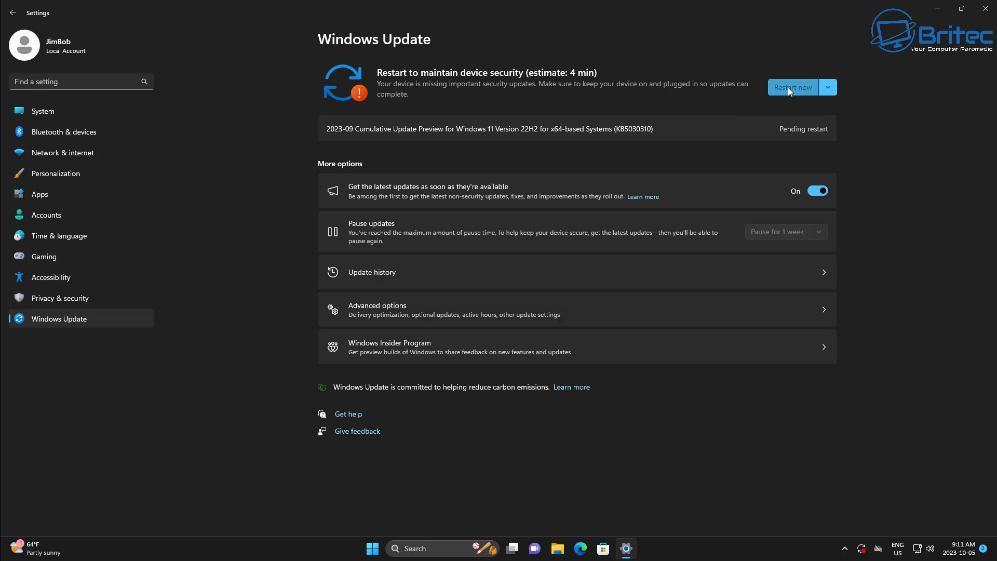